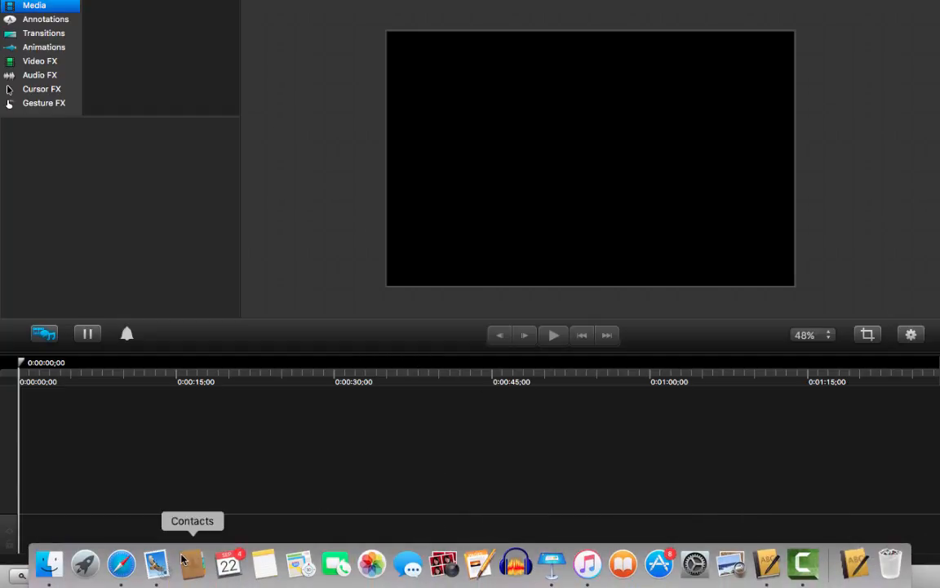
pyautogui.click(91, 565)
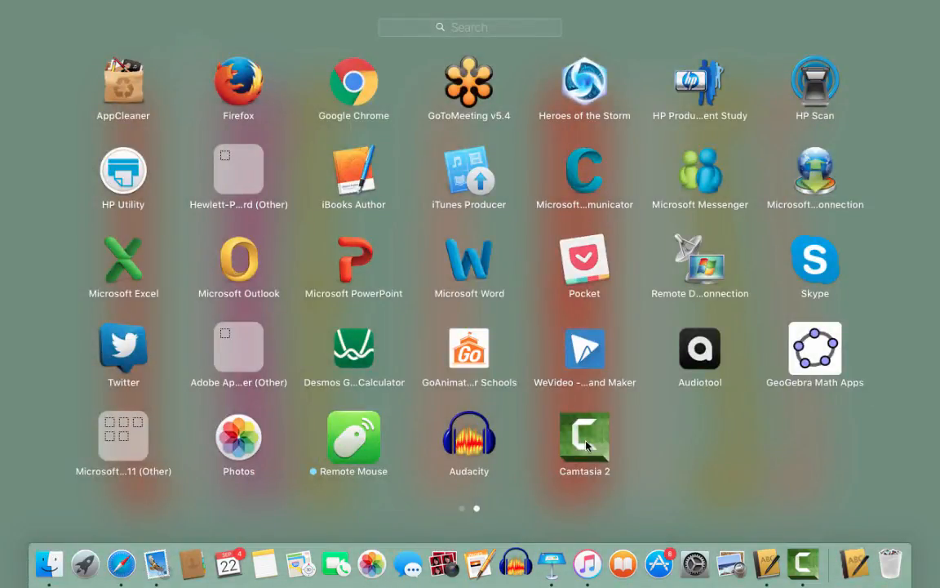
pyautogui.click(85, 547)
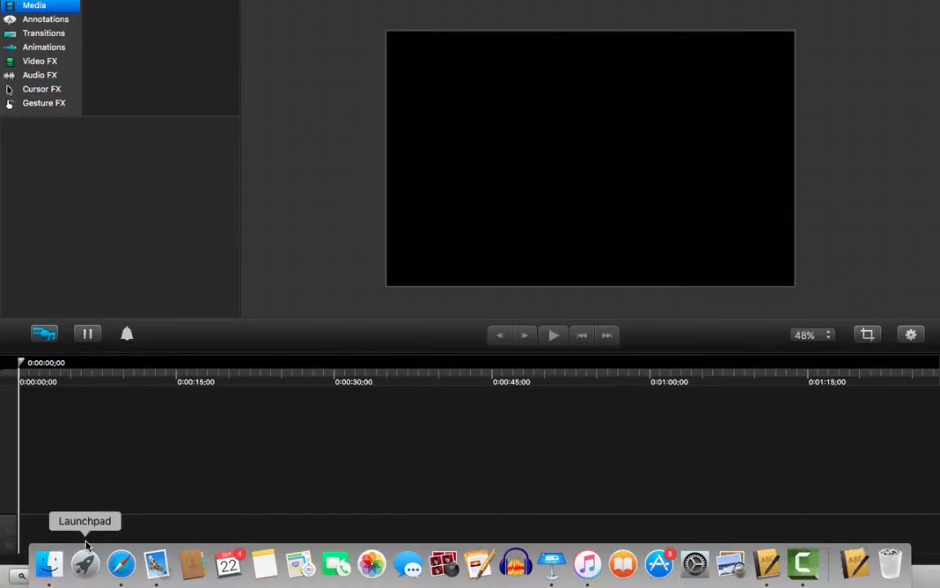
# - Save the untitled project as "Using Camtasia 1" in the Dropbox folder, as a standalone project
pyautogui.moveTo(168, 7)
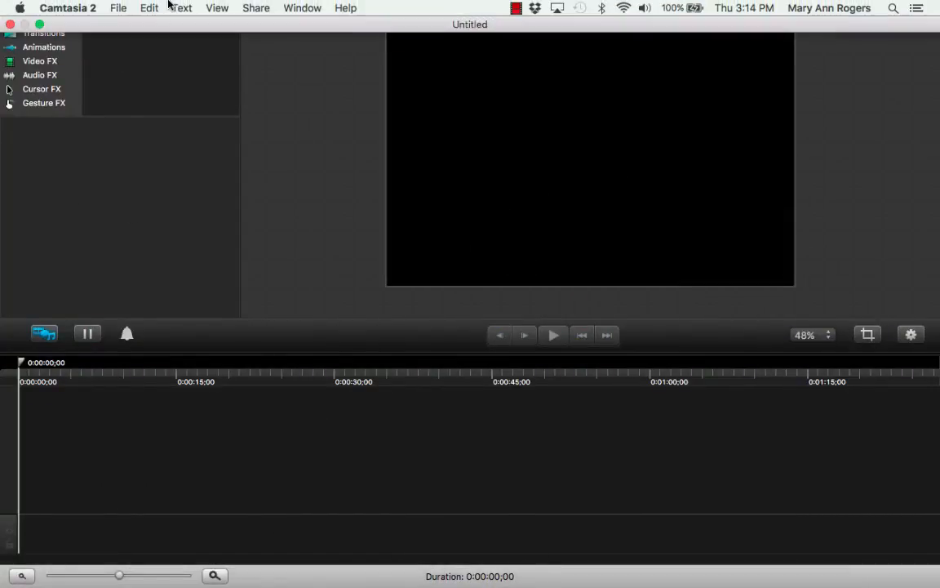
pyautogui.click(120, 8)
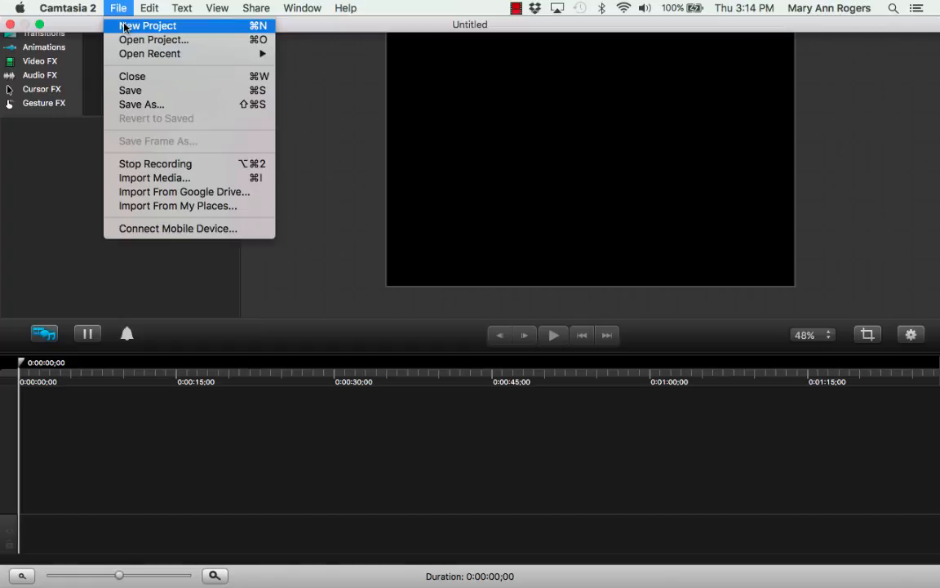
pyautogui.click(146, 105)
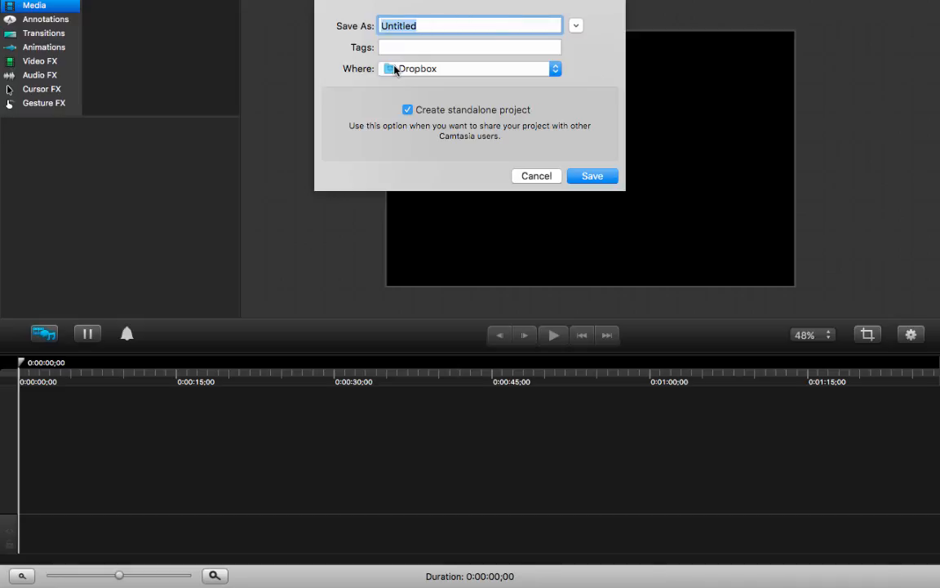
pyautogui.write('Using Camtasia')
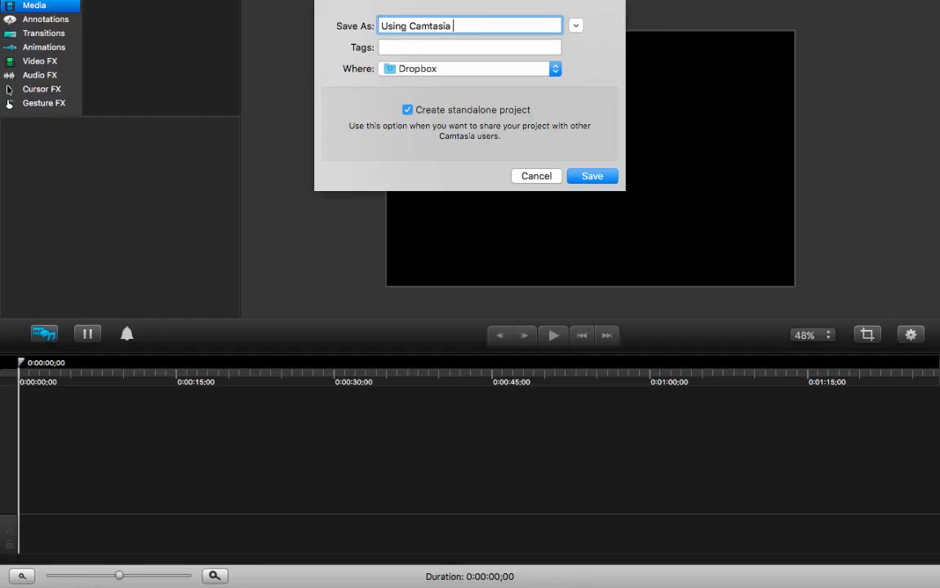
pyautogui.press('Return')
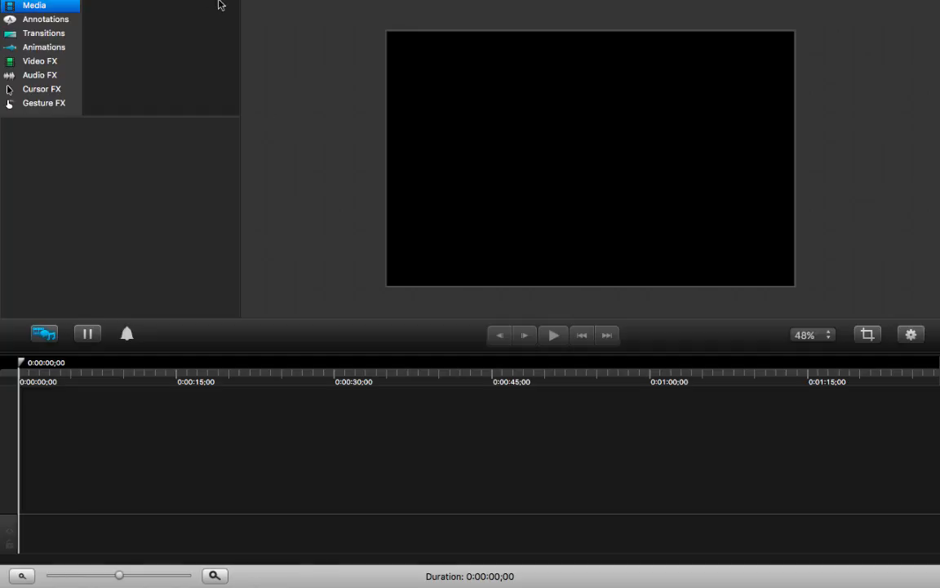
pyautogui.moveTo(186, 4)
pyautogui.click(119, 8)
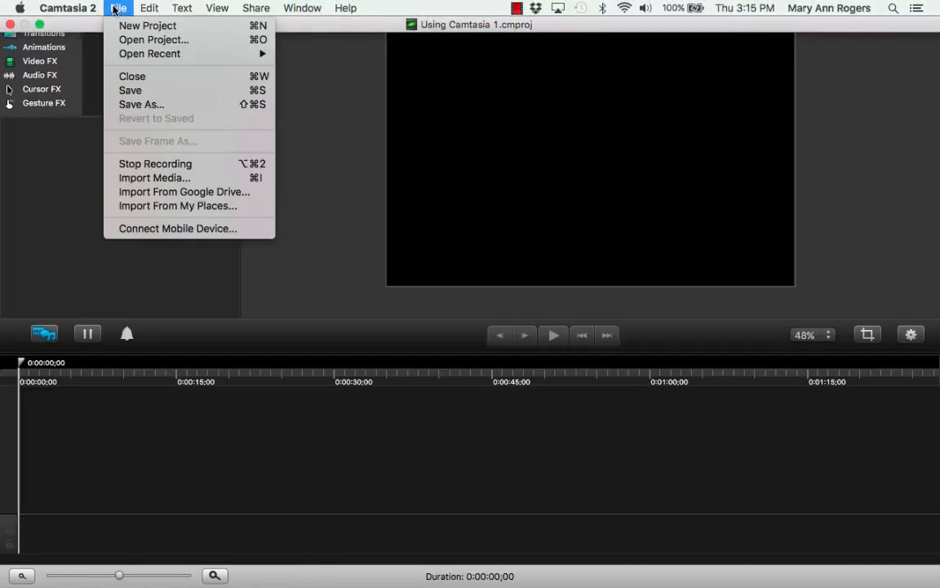
pyautogui.click(155, 177)
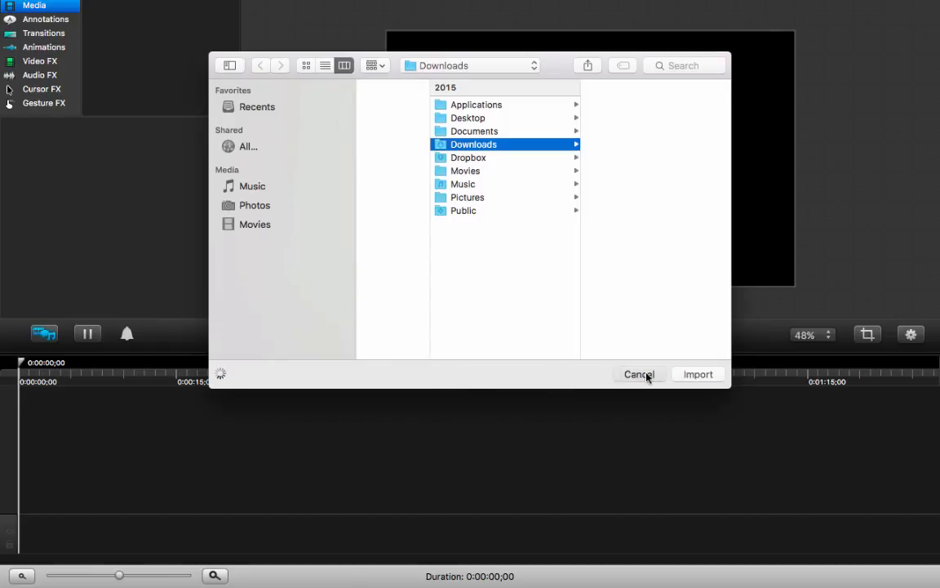
pyautogui.click(640, 374)
# - Import the photo IMG_9183.JPG from the Downloads folder into the project's media
pyautogui.moveTo(68, 5)
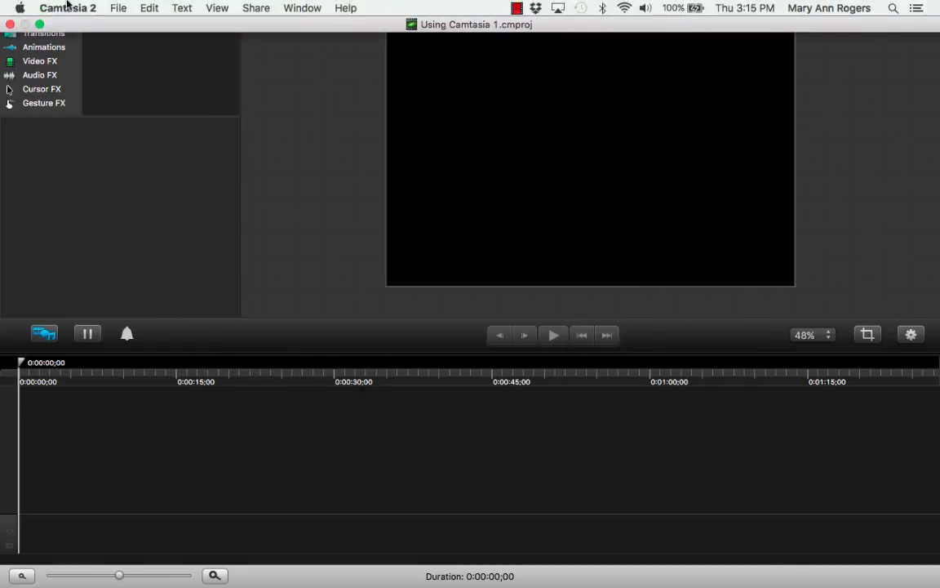
pyautogui.click(117, 9)
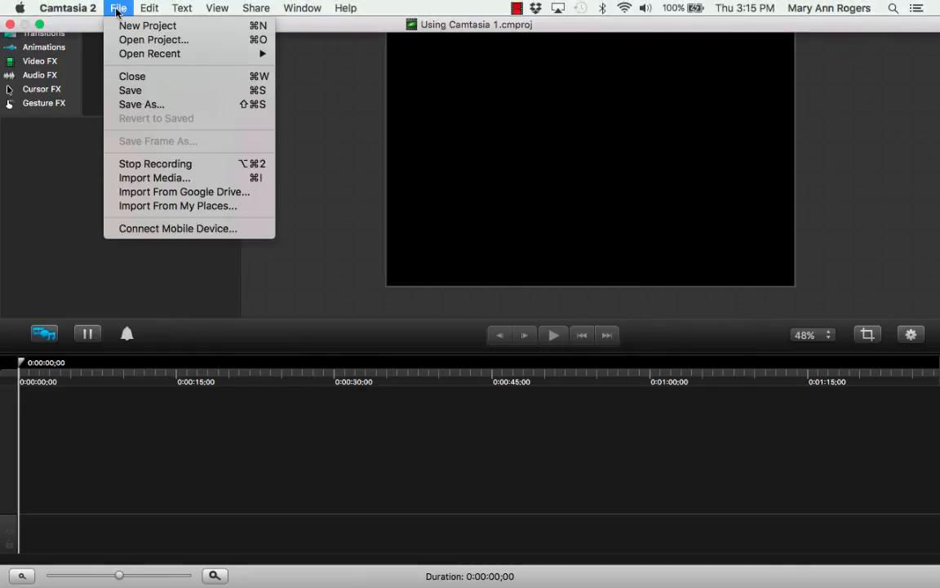
pyautogui.click(155, 178)
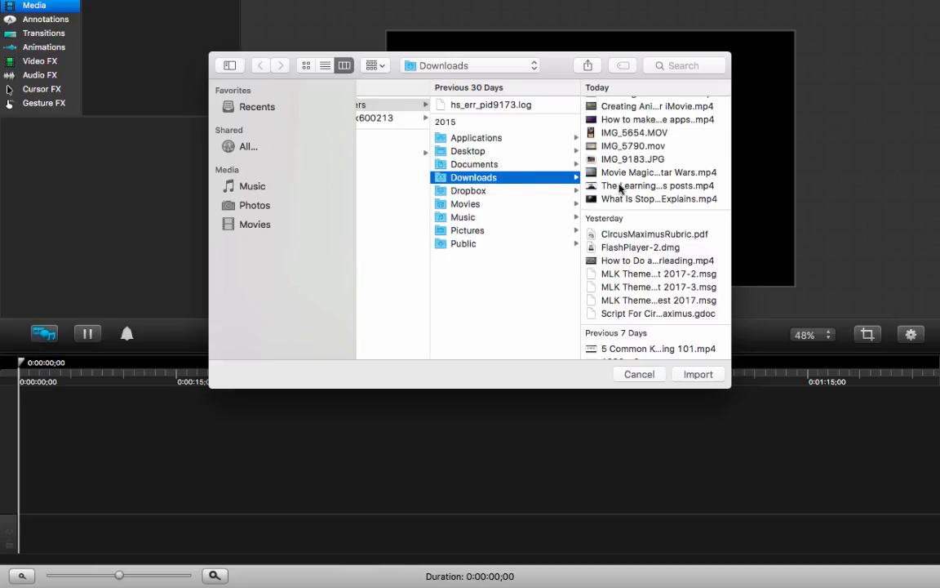
pyautogui.scroll(1, 671, 187)
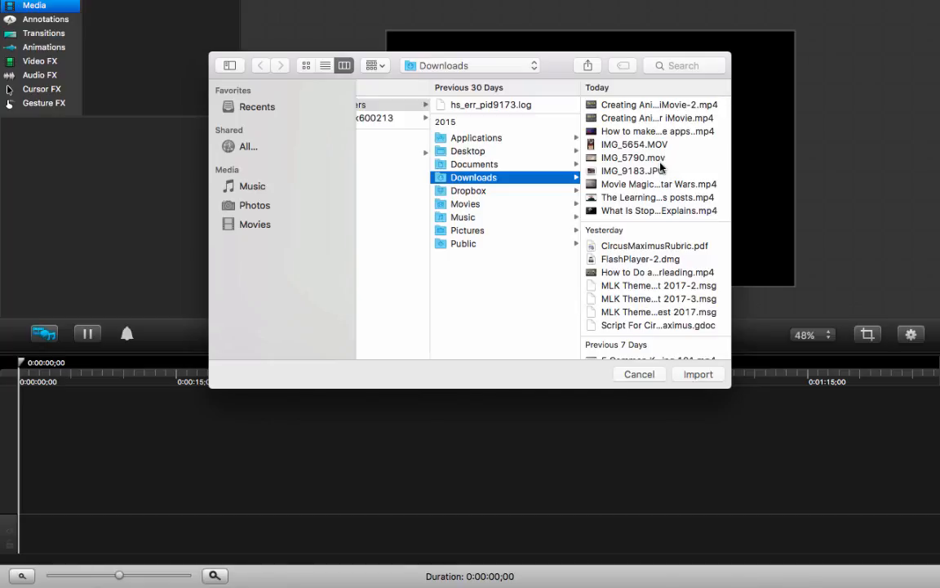
pyautogui.click(656, 172)
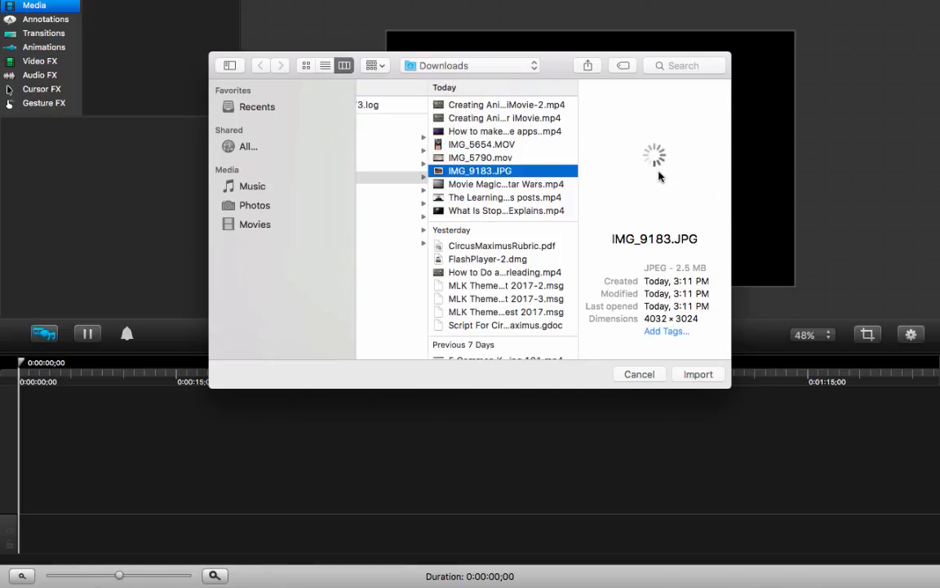
pyautogui.click(697, 374)
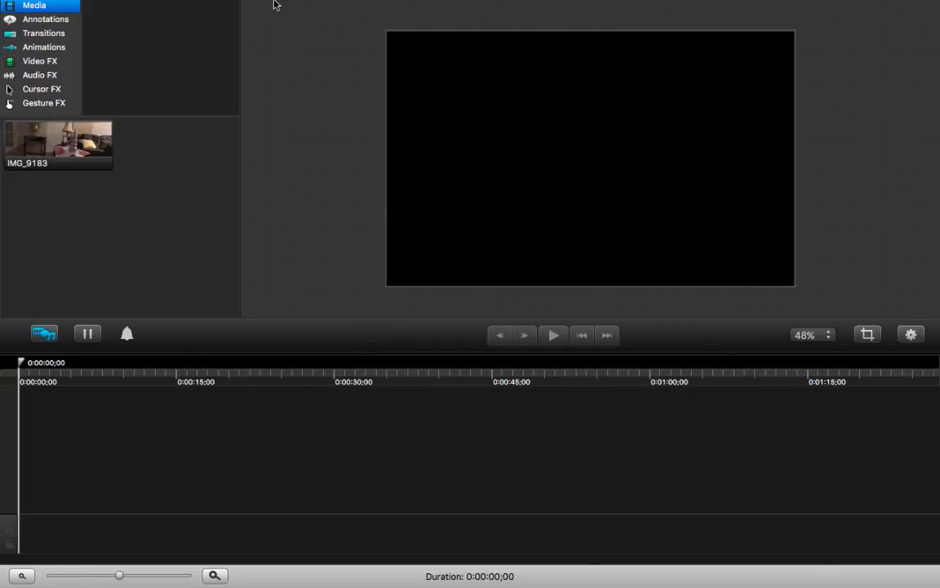
# - Import the video IMG_5654.MOV from the Downloads folder into the project's media
pyautogui.click(118, 8)
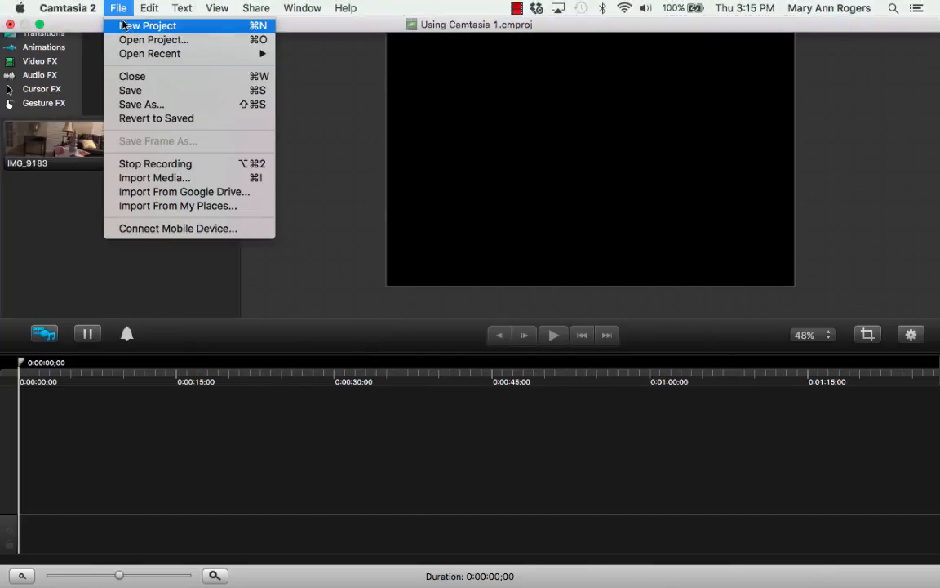
pyautogui.moveTo(135, 56)
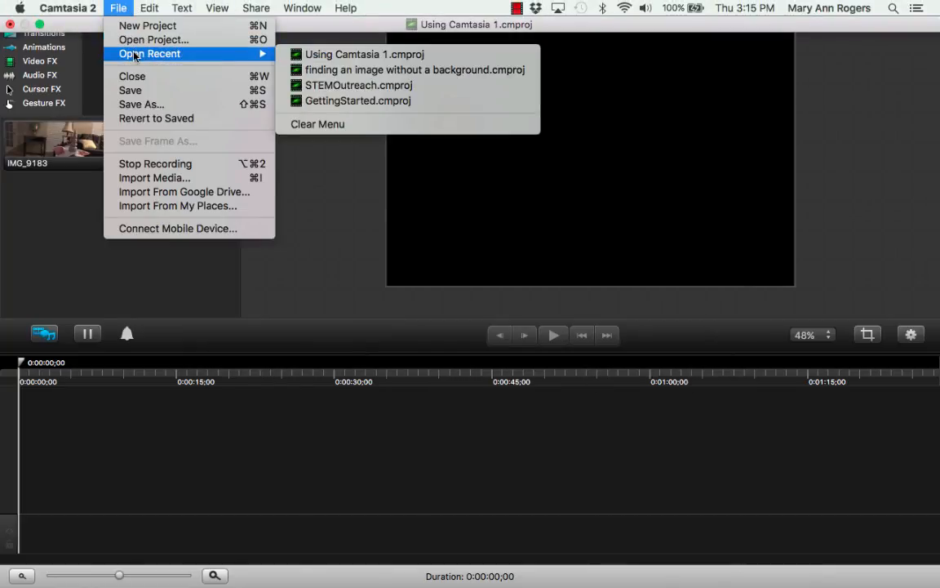
pyautogui.click(142, 177)
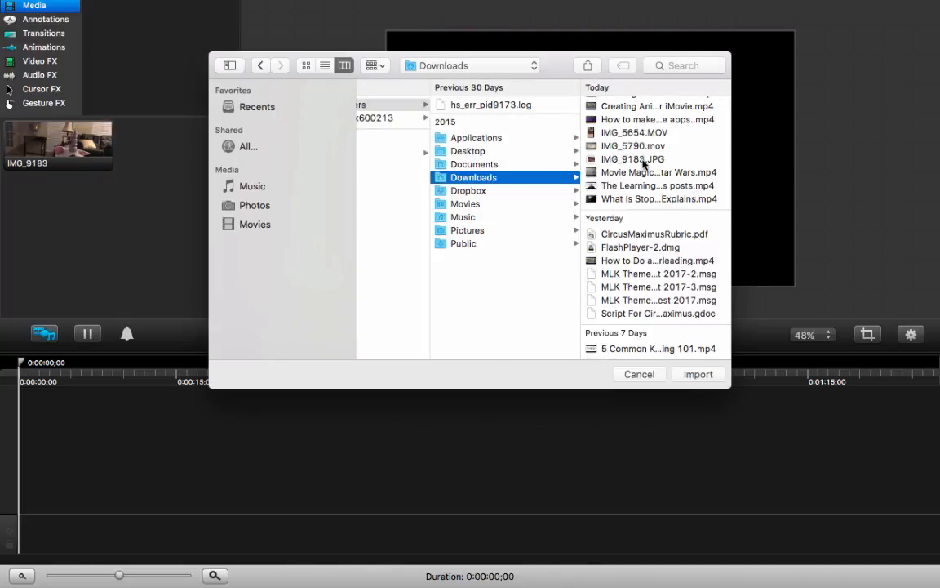
pyautogui.click(648, 146)
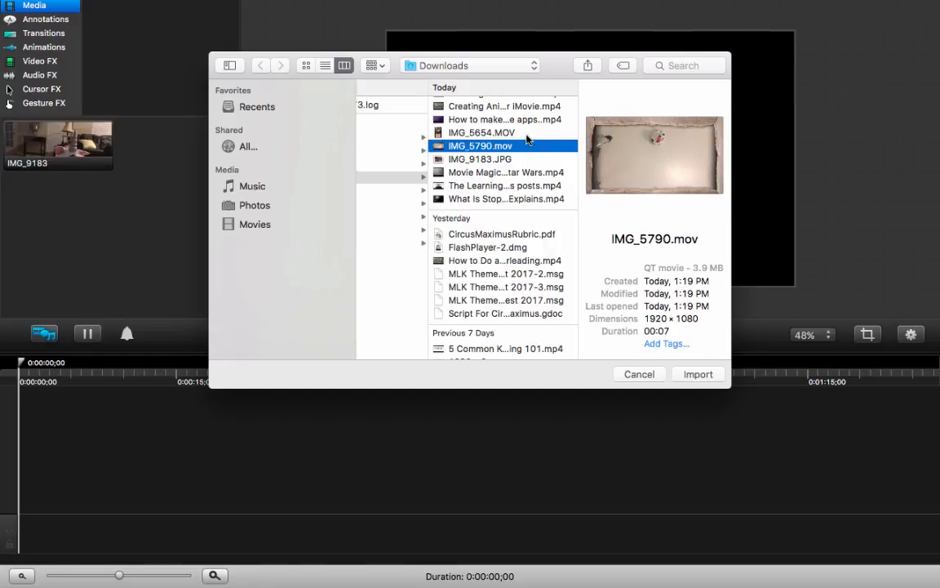
pyautogui.click(477, 130)
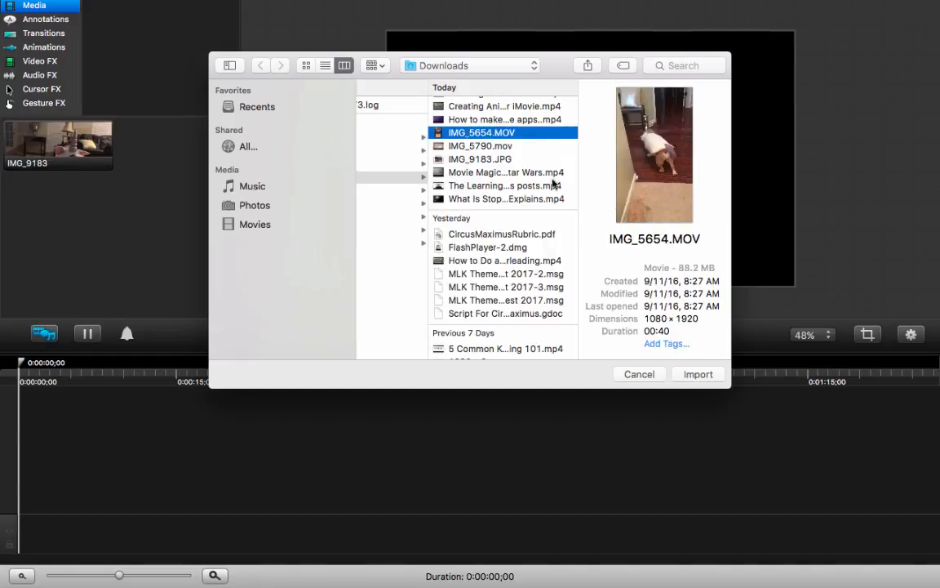
pyautogui.click(700, 374)
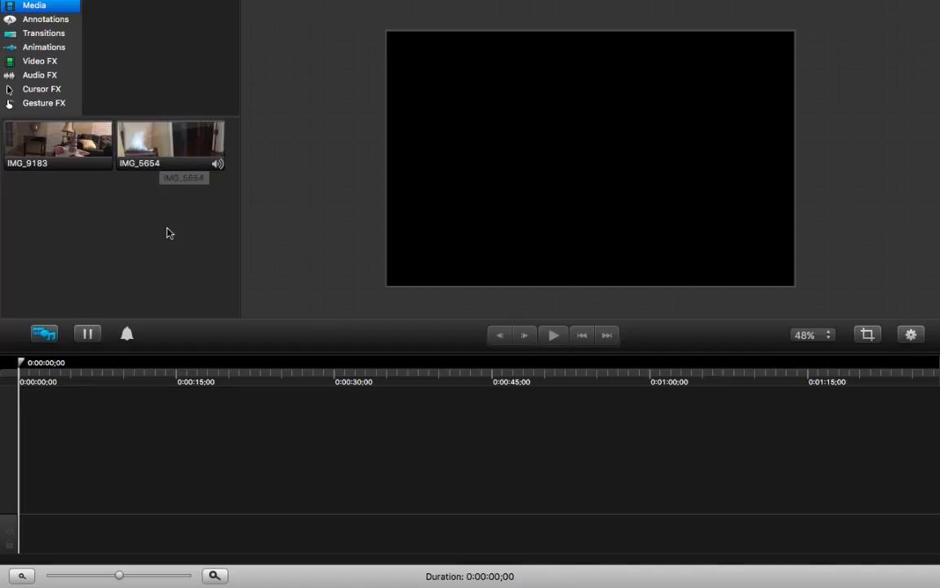
# - Place the IMG_9183 photo on the timeline a little after the start and set the playhead over it at 0:00:04;03
pyautogui.click(75, 140)
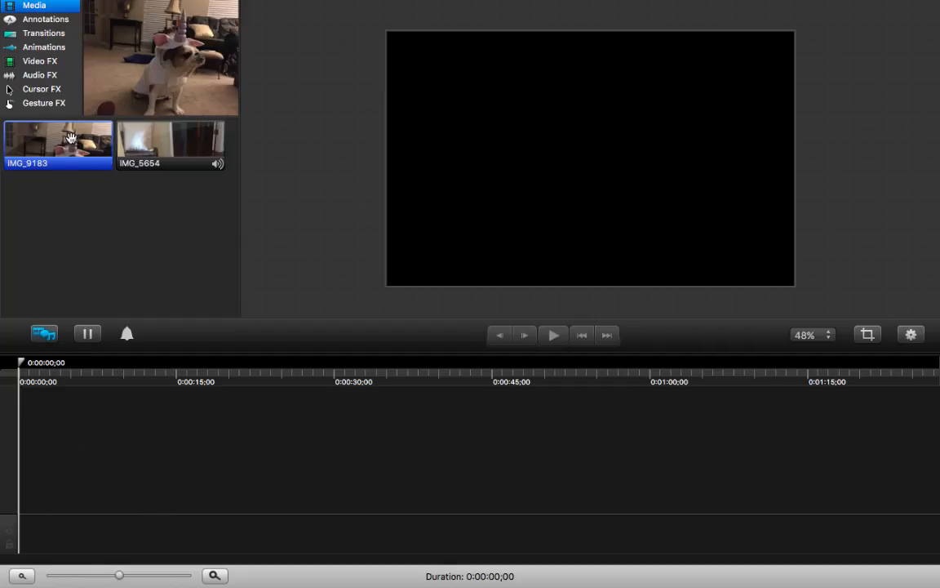
pyautogui.moveTo(71, 138); pyautogui.dragTo(47, 494)
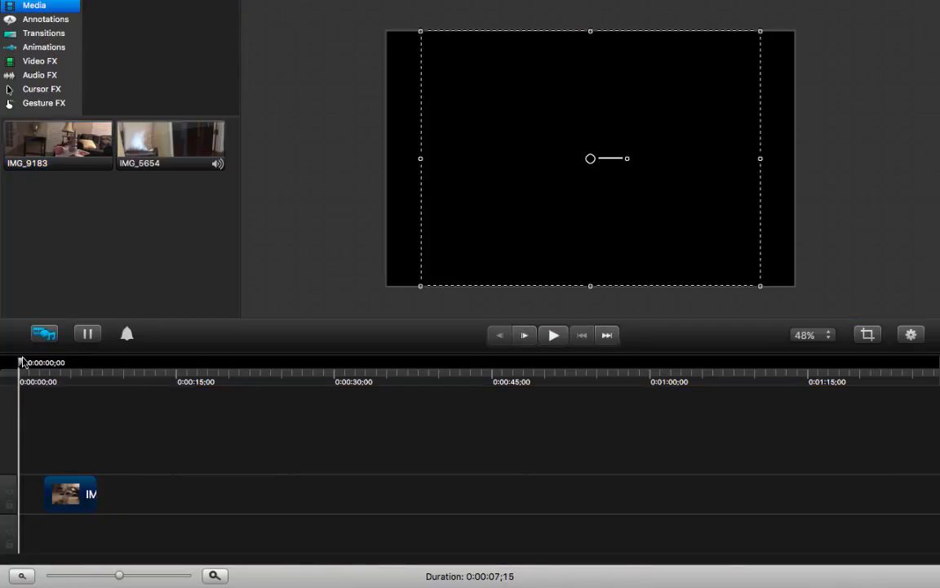
pyautogui.click(39, 379)
pyautogui.moveTo(46, 381); pyautogui.dragTo(66, 388)
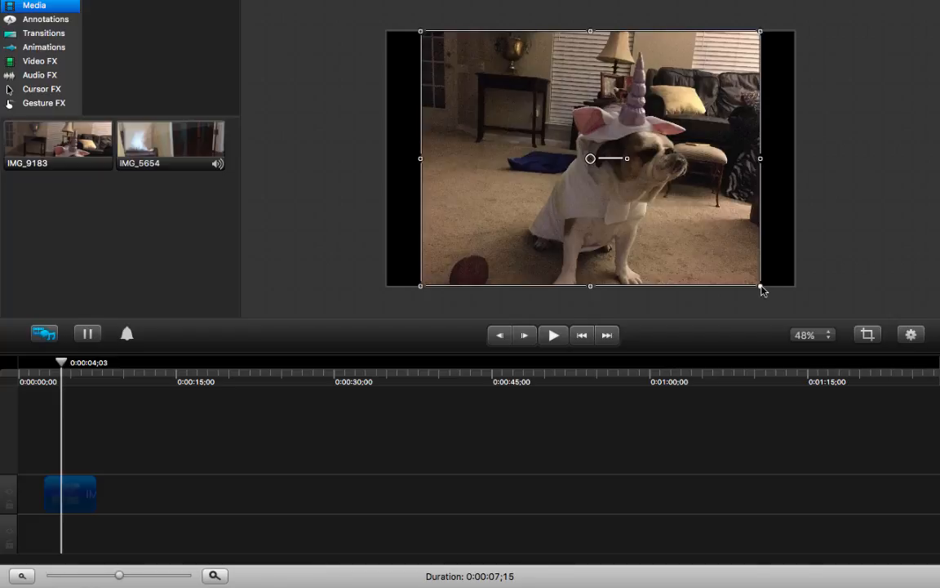
# - Crop the photo on the canvas at its right, top and left edges, closer around the dog
pyautogui.moveTo(761, 288)
pyautogui.mouseDown()
pyautogui.moveTo(719, 267)
pyautogui.moveTo(760, 286)
pyautogui.mouseUp()
pyautogui.click(866, 341)
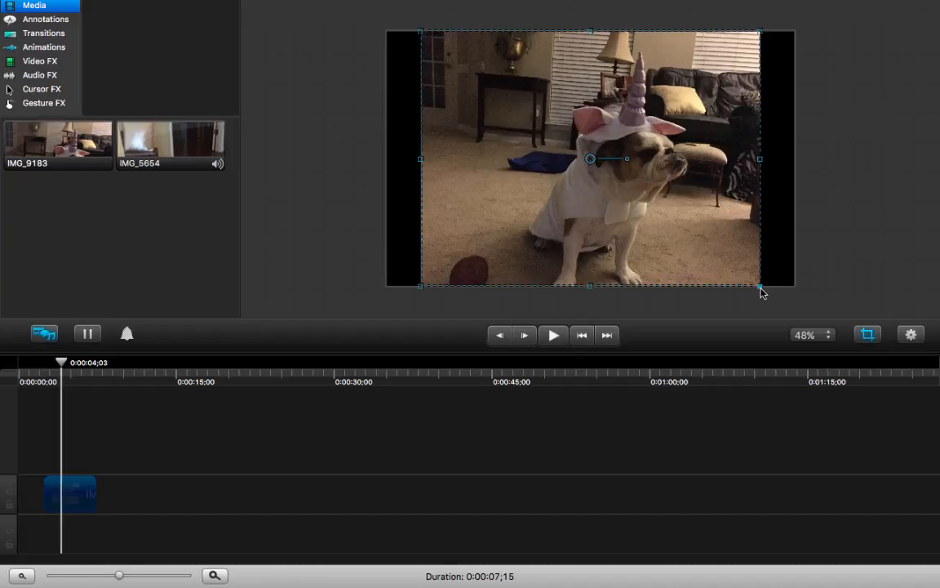
pyautogui.moveTo(761, 291); pyautogui.dragTo(723, 290)
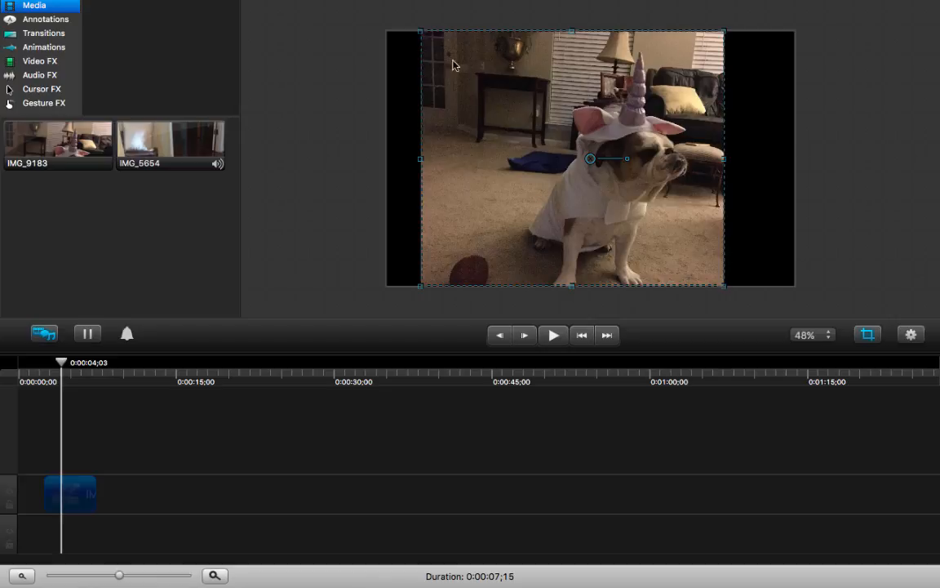
pyautogui.moveTo(422, 34)
pyautogui.mouseDown()
pyautogui.moveTo(423, 62)
pyautogui.moveTo(421, 49)
pyautogui.mouseUp()
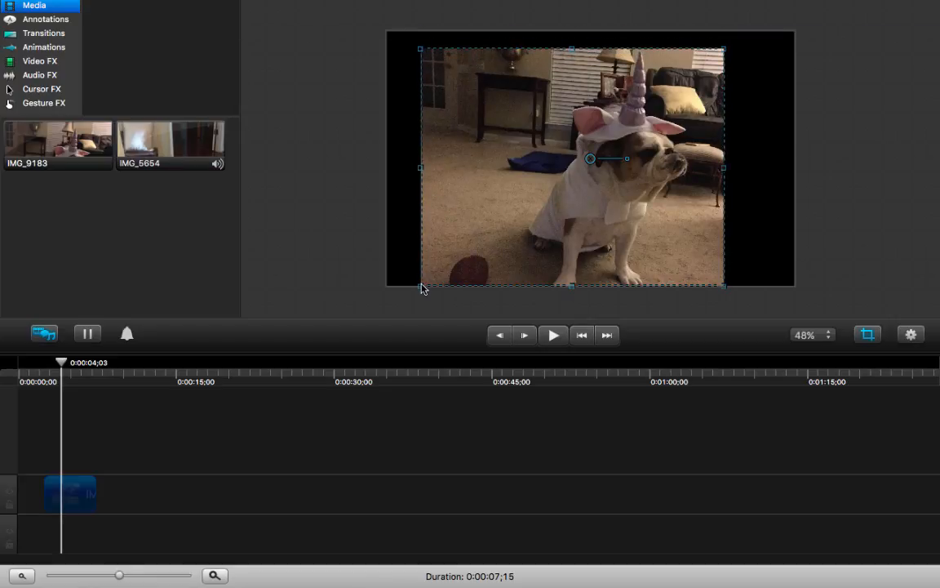
pyautogui.moveTo(422, 288); pyautogui.dragTo(495, 284)
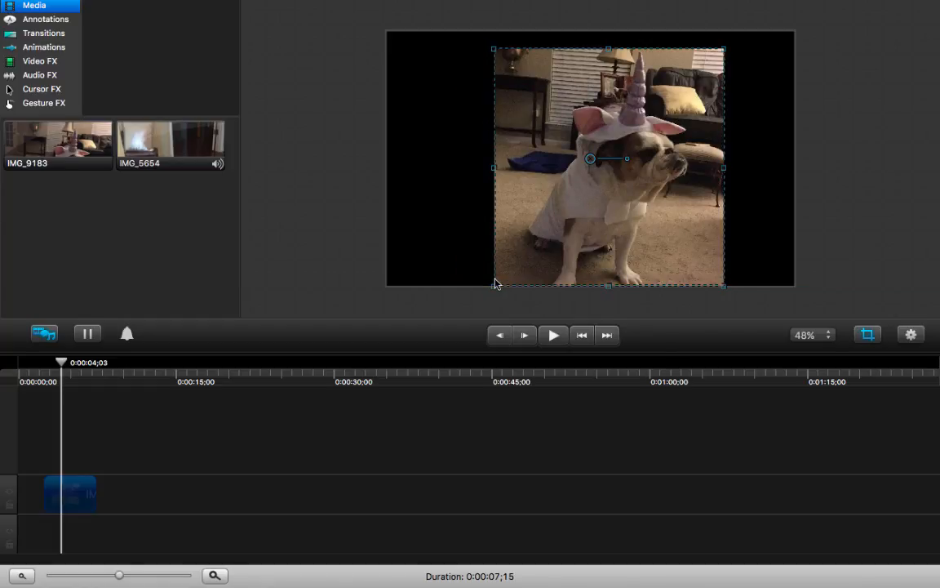
# - Leave crop mode, scale the cropped photo down to about three quarters of its size and centre it on the canvas
pyautogui.press('Home')
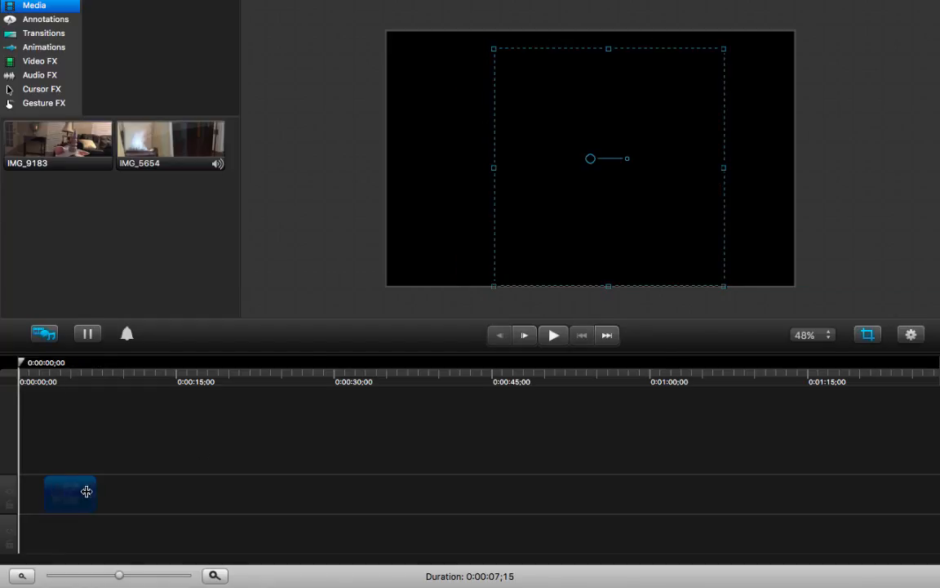
pyautogui.click(76, 384)
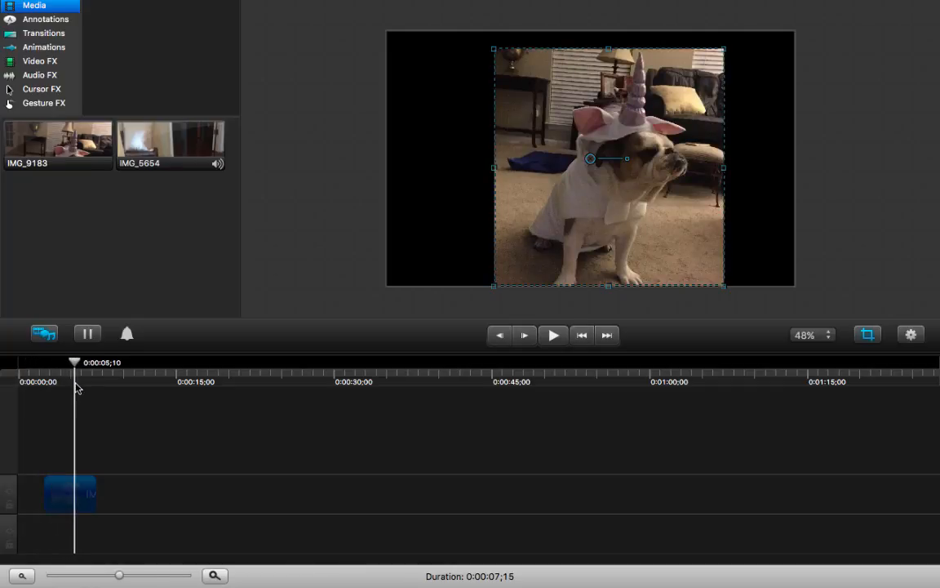
pyautogui.click(866, 339)
pyautogui.moveTo(495, 49); pyautogui.dragTo(556, 114)
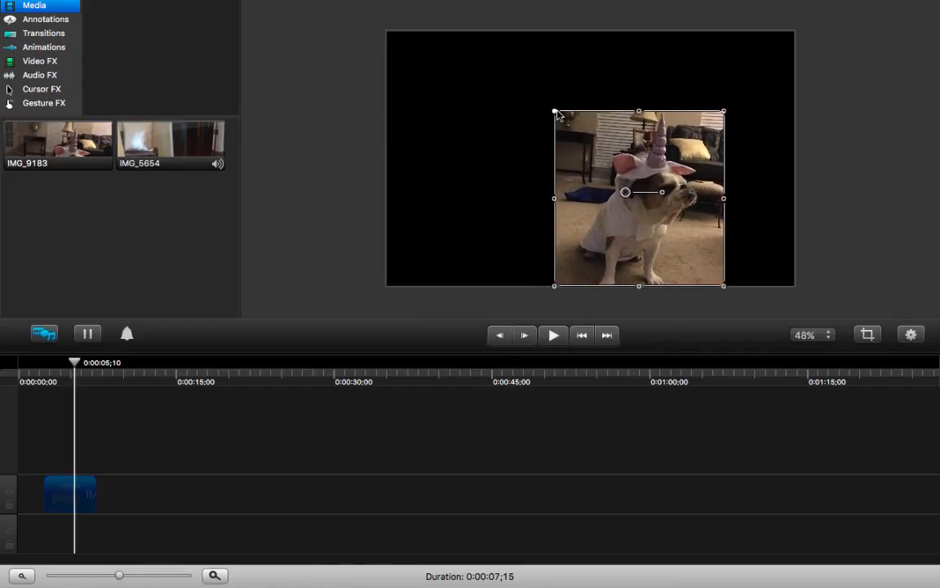
pyautogui.moveTo(621, 205); pyautogui.dragTo(584, 164)
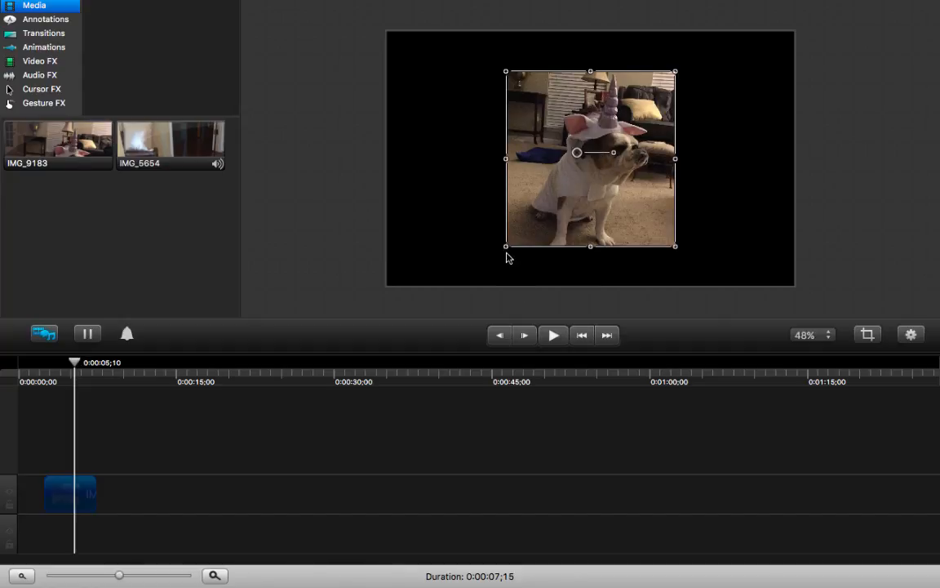
pyautogui.click(344, 240)
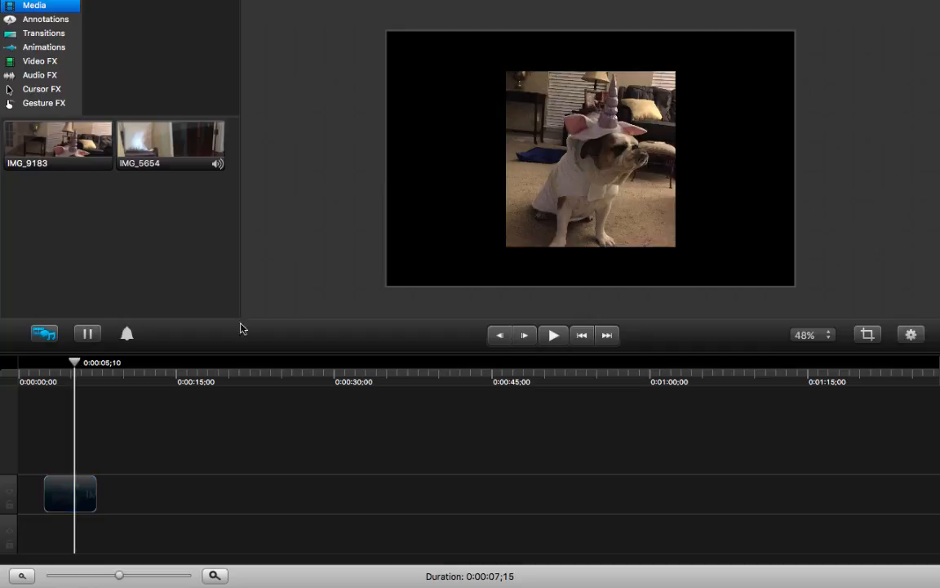
# - Move the photo clip to the very start of the timeline and set the playhead over it at 0:00:01;04
pyautogui.click(92, 488)
pyautogui.moveTo(81, 495); pyautogui.dragTo(57, 494)
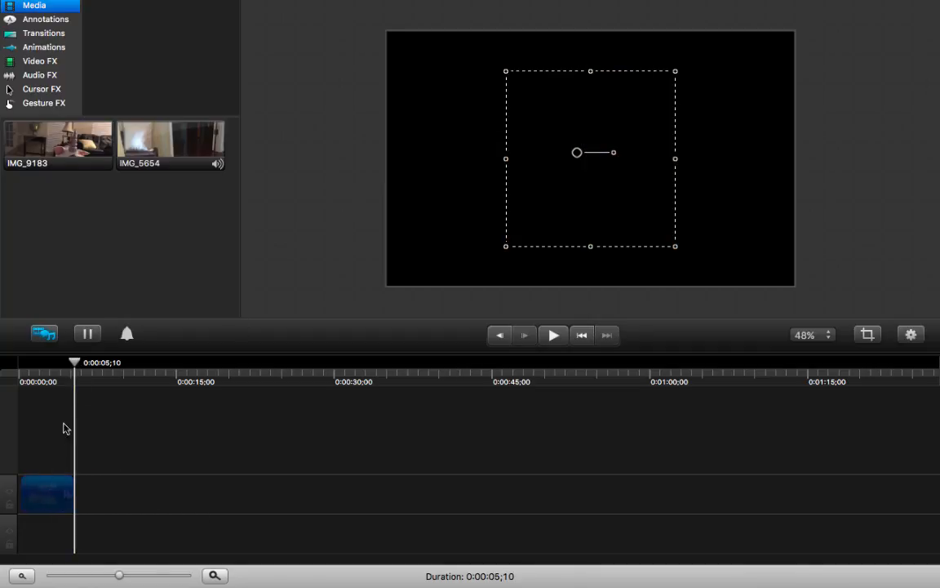
pyautogui.moveTo(76, 361); pyautogui.dragTo(30, 362)
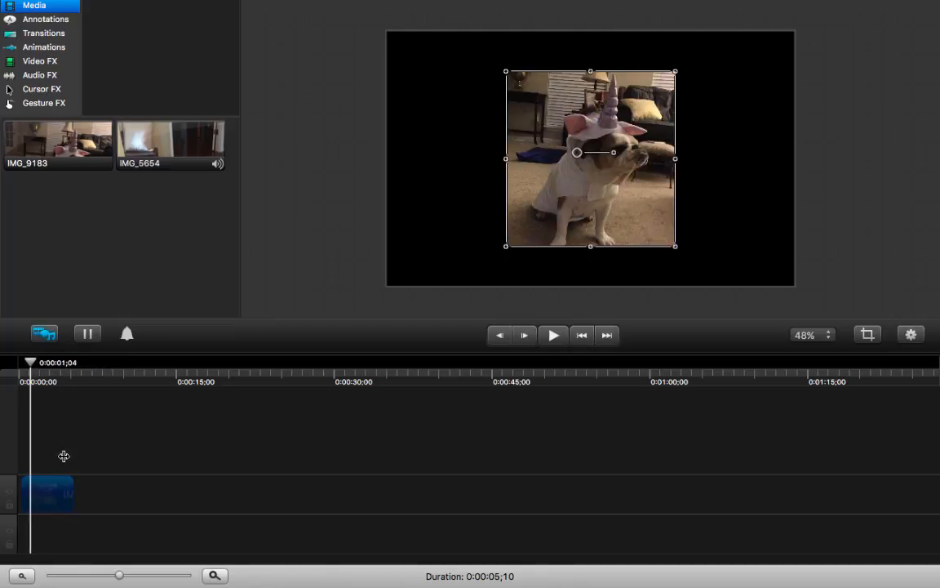
# - Move the photo clip about 2 seconds later on its track and return the playhead to the start of the timeline
pyautogui.moveTo(55, 503); pyautogui.dragTo(86, 499)
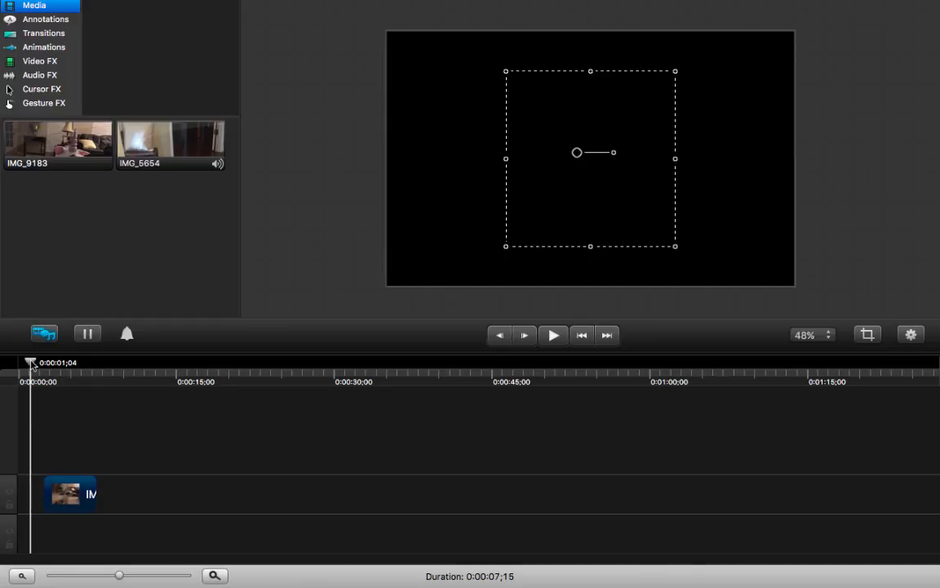
pyautogui.moveTo(31, 362); pyautogui.dragTo(21, 363)
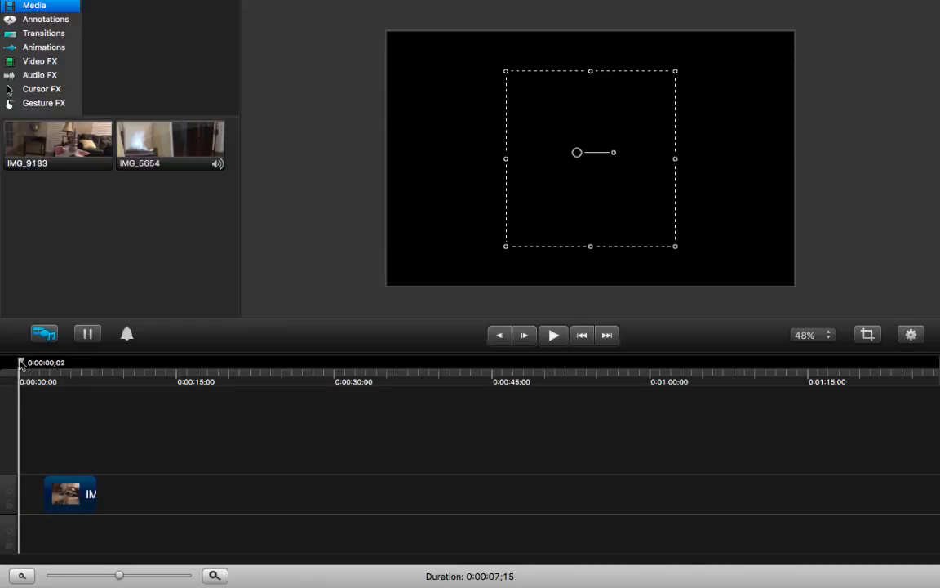
# - Add the orange rectangular text callout to the canvas, enlarge it to about two thirds of the canvas width and centre it
pyautogui.click(49, 46)
pyautogui.click(45, 21)
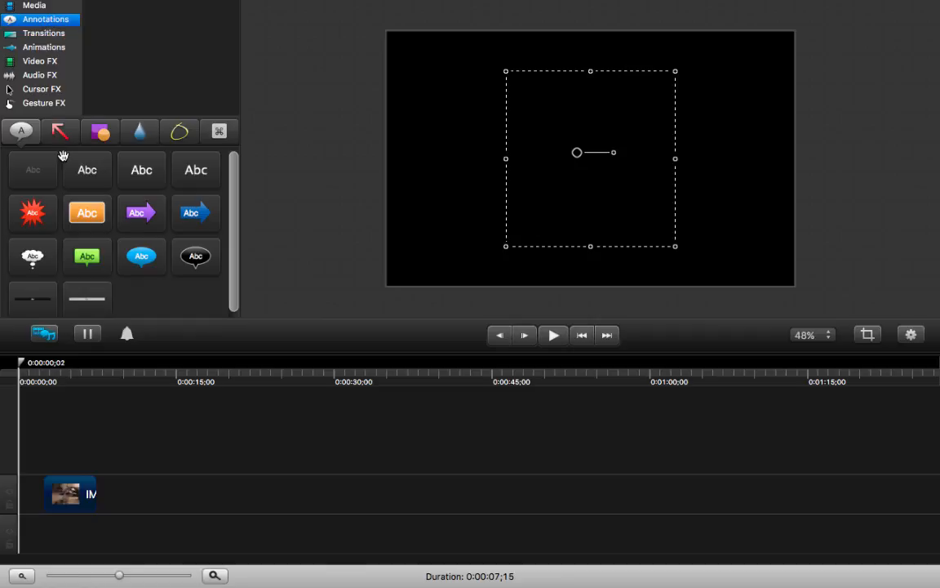
pyautogui.click(94, 215)
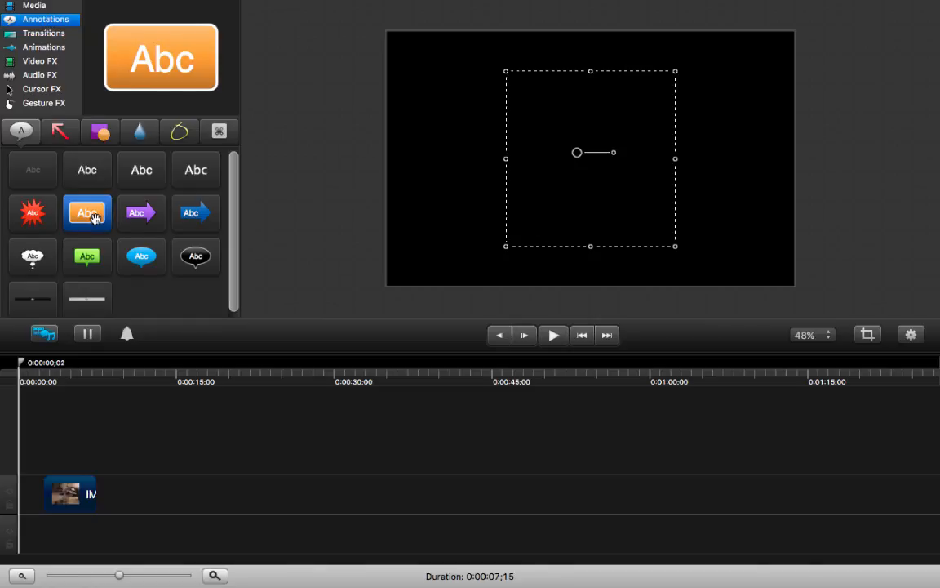
pyautogui.moveTo(94, 215); pyautogui.dragTo(483, 114)
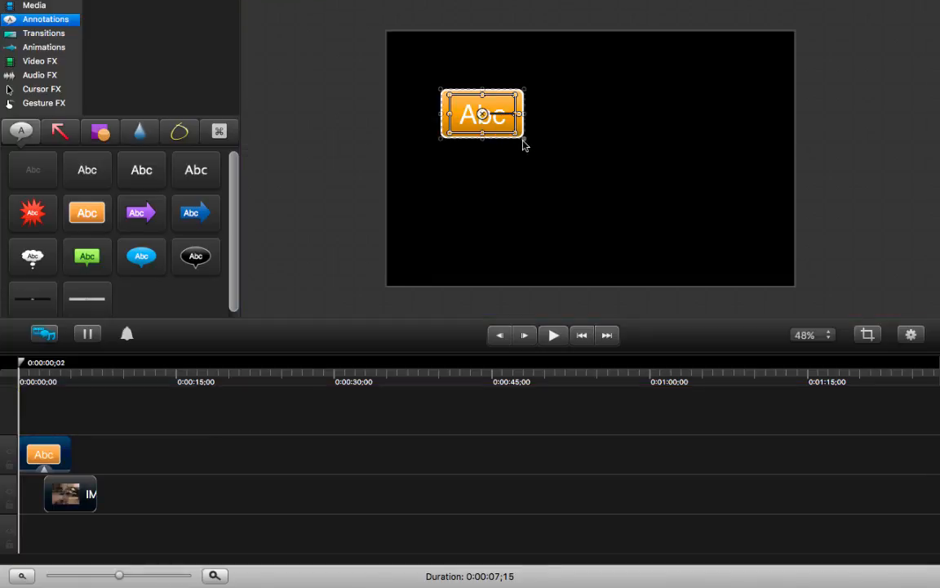
pyautogui.moveTo(526, 145); pyautogui.dragTo(726, 238)
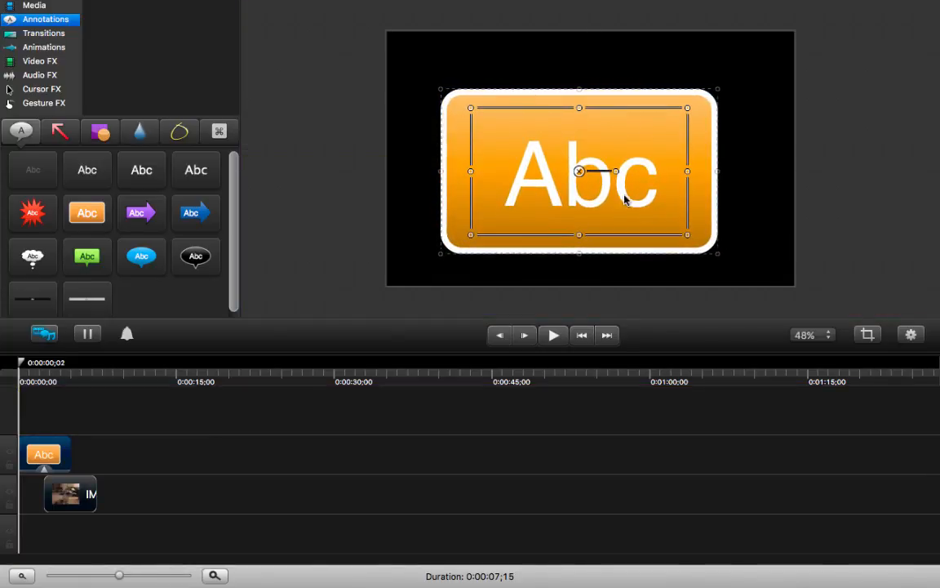
pyautogui.moveTo(604, 186); pyautogui.dragTo(615, 174)
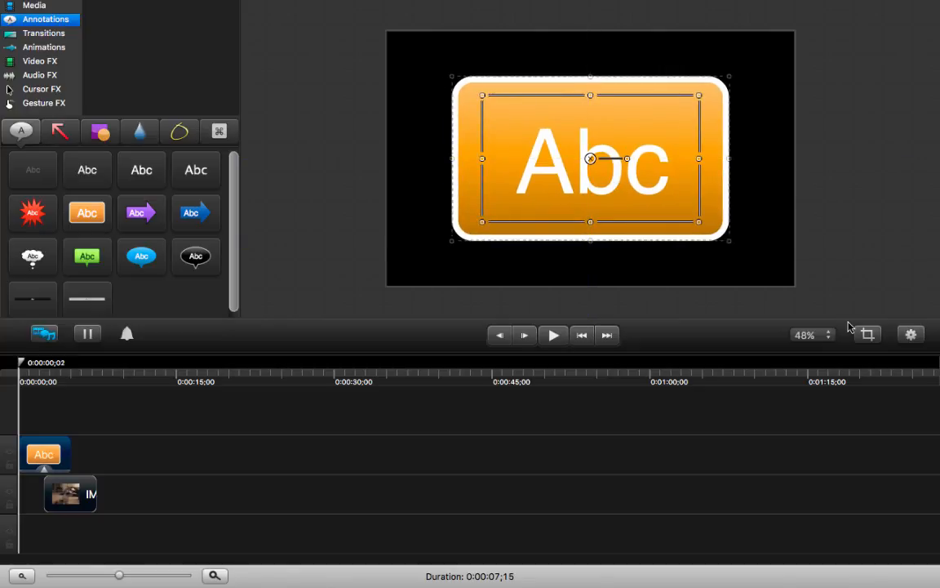
# - Show the callout's properties and recolour its fill, trying yellow and red before picking a custom magenta, RGB 241, 0, 255
pyautogui.click(911, 336)
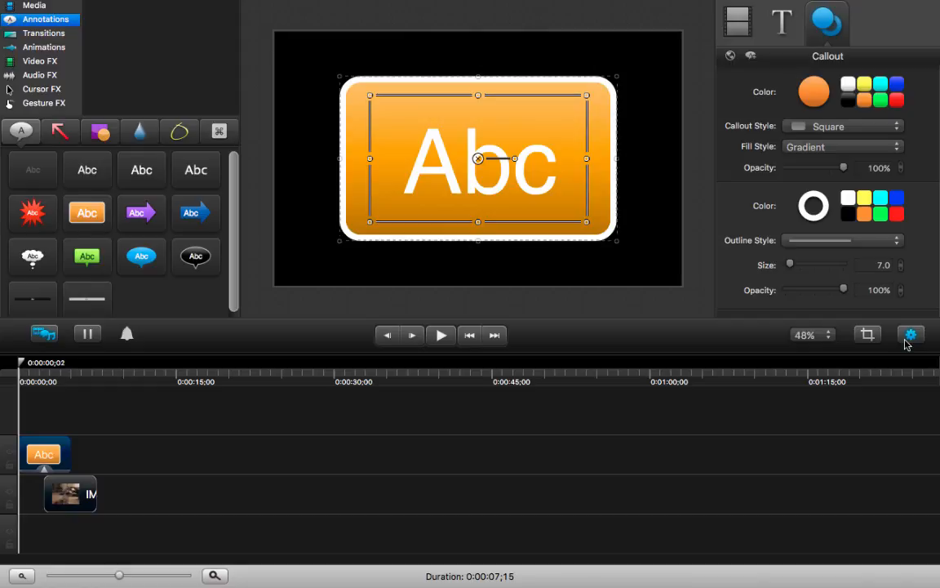
pyautogui.click(863, 85)
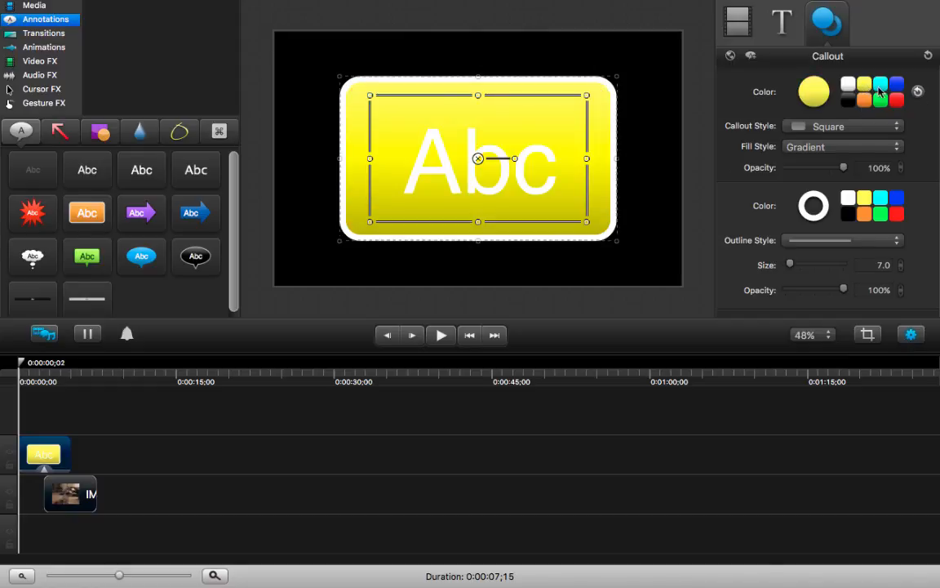
pyautogui.click(896, 99)
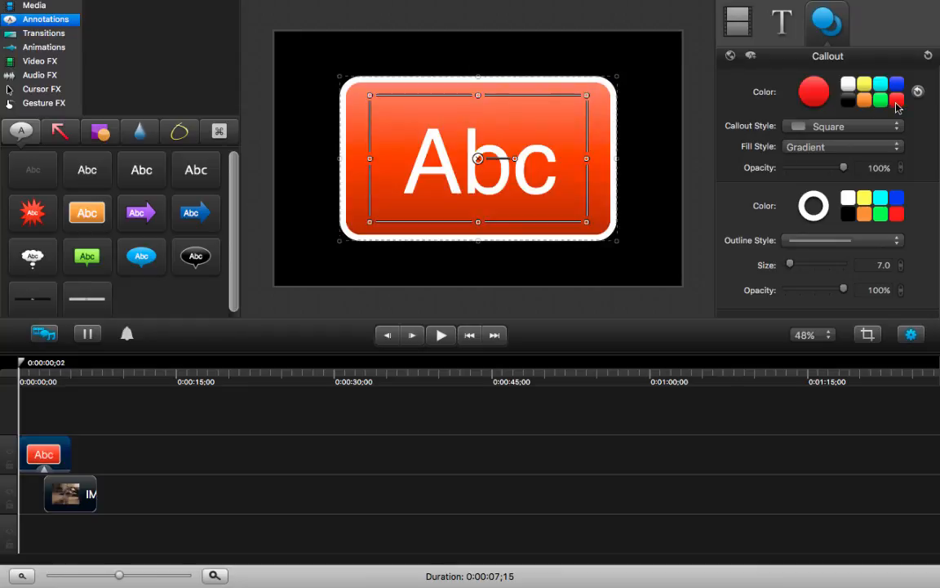
pyautogui.click(814, 92)
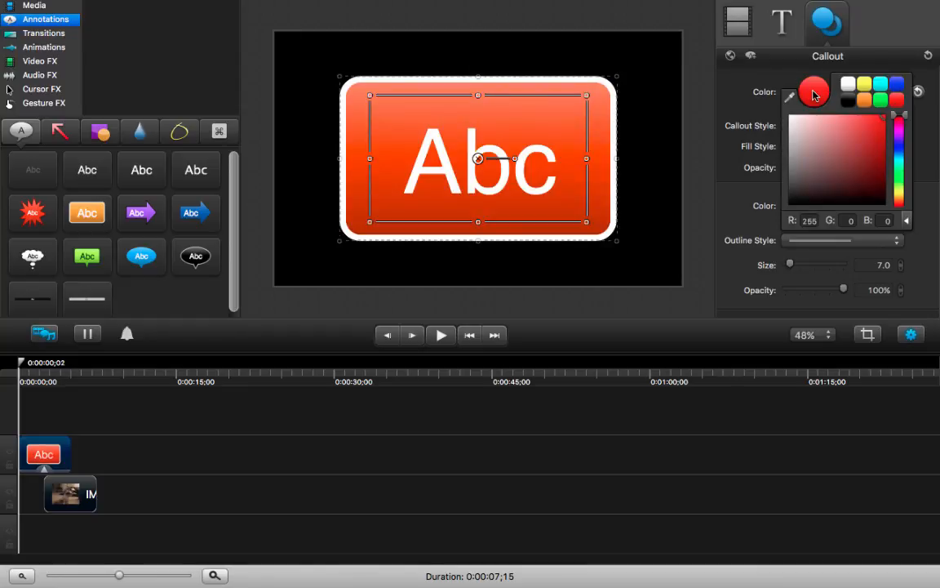
pyautogui.moveTo(901, 138); pyautogui.dragTo(901, 135)
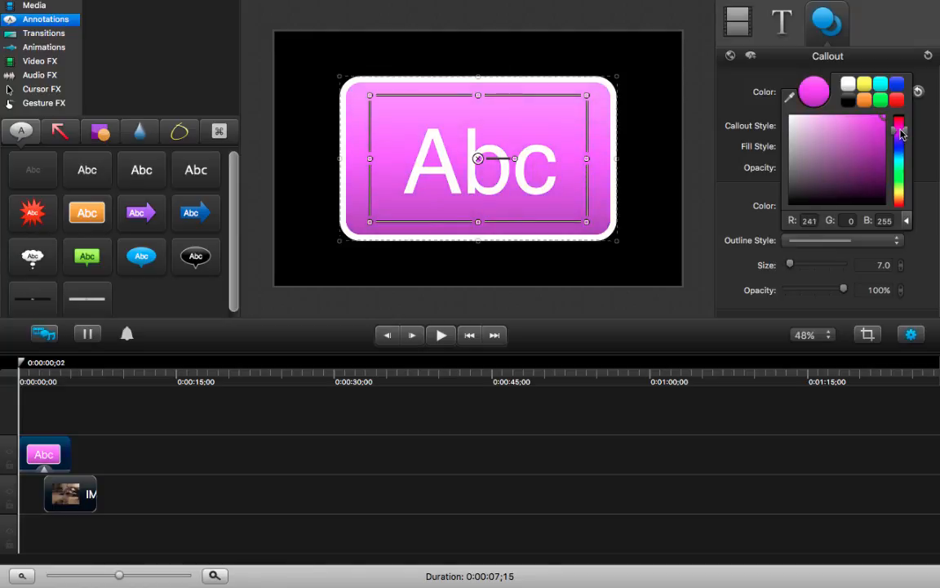
pyautogui.click(702, 108)
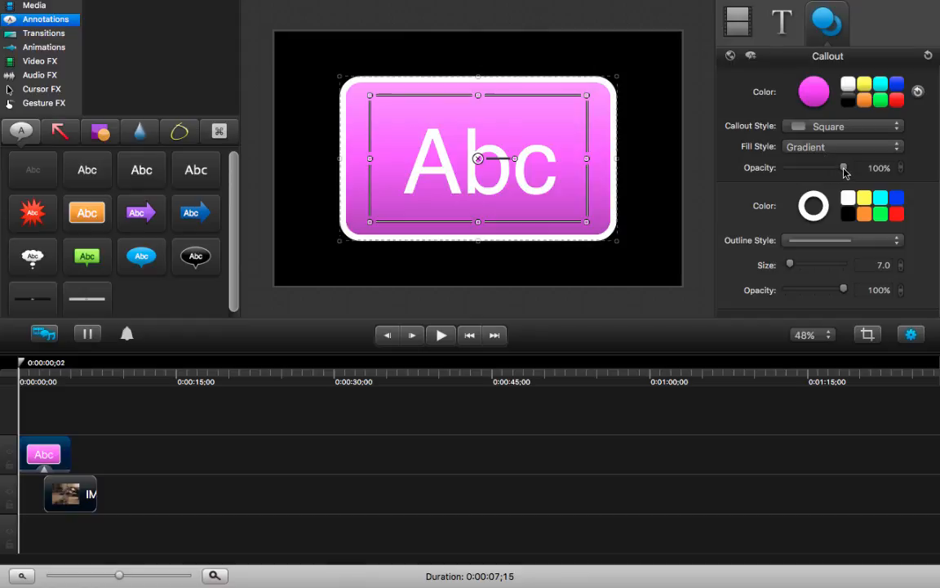
# - Lower the callout's fill opacity to 57%, keep the Gradient fill and change the callout style to Ellipse
pyautogui.moveTo(843, 168); pyautogui.dragTo(819, 171)
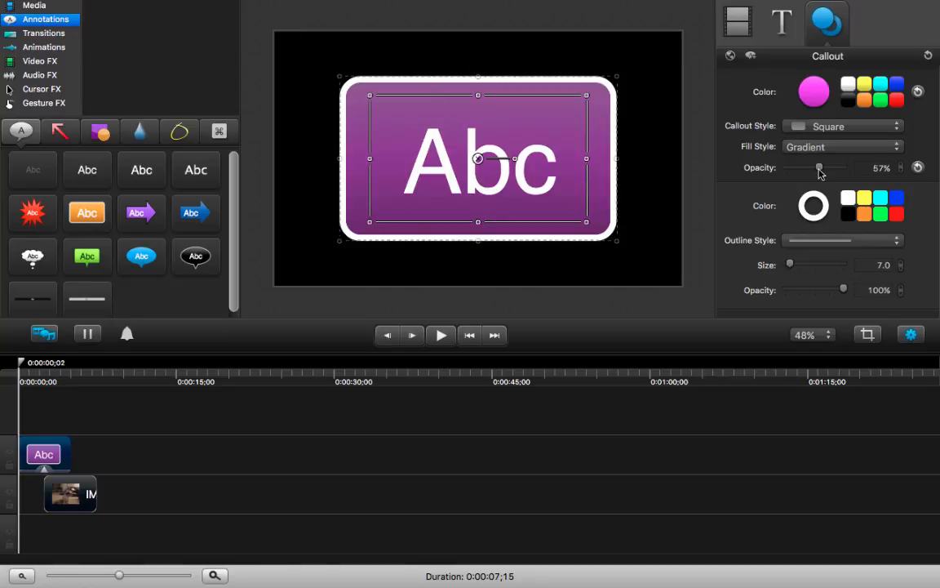
pyautogui.click(821, 152)
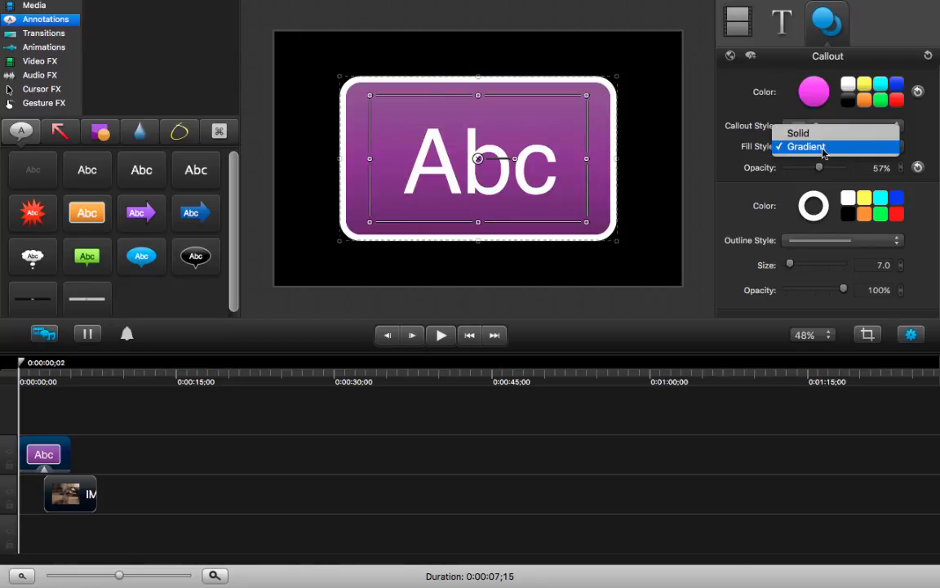
pyautogui.click(820, 147)
pyautogui.click(805, 128)
pyautogui.click(836, 132)
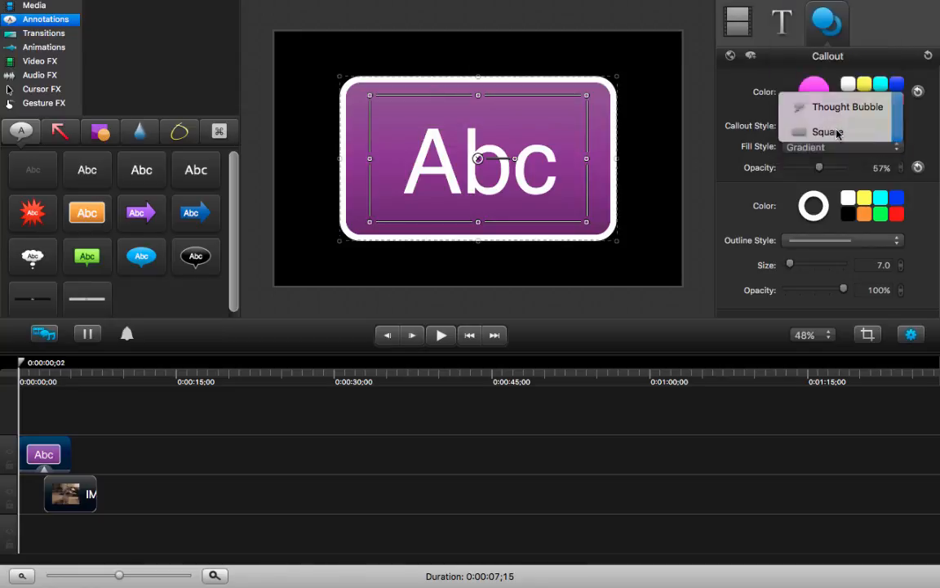
pyautogui.click(836, 132)
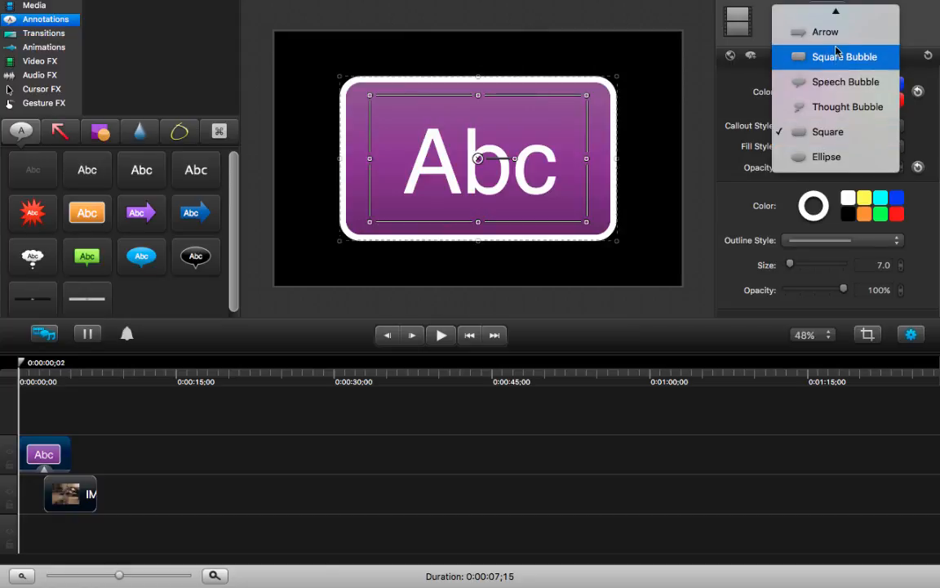
pyautogui.click(840, 158)
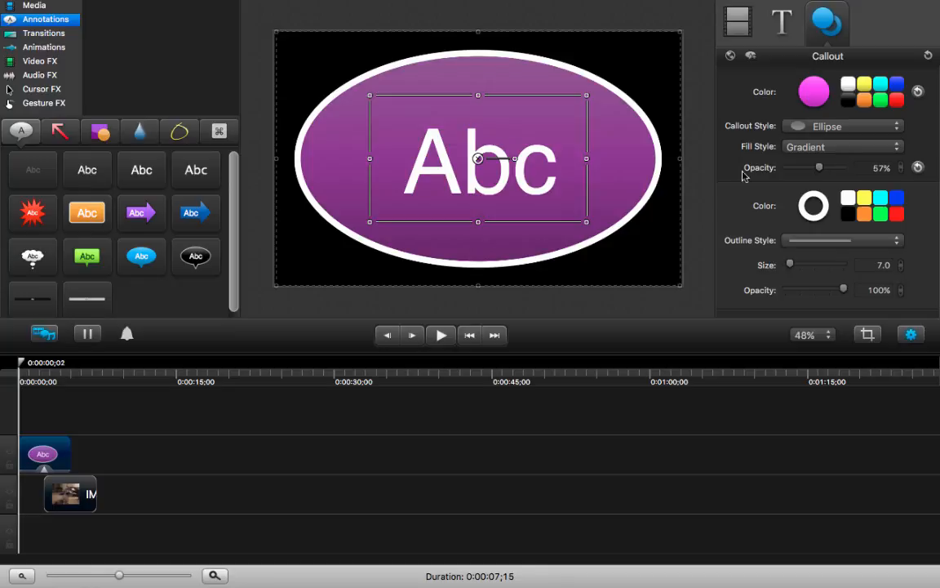
# - Replace the callout's placeholder text with "Maggie the Magical Unicorn", split over three lines as Maggie / the / Magical Unicorn
pyautogui.doubleClick(543, 189)
pyautogui.write('Maggie')
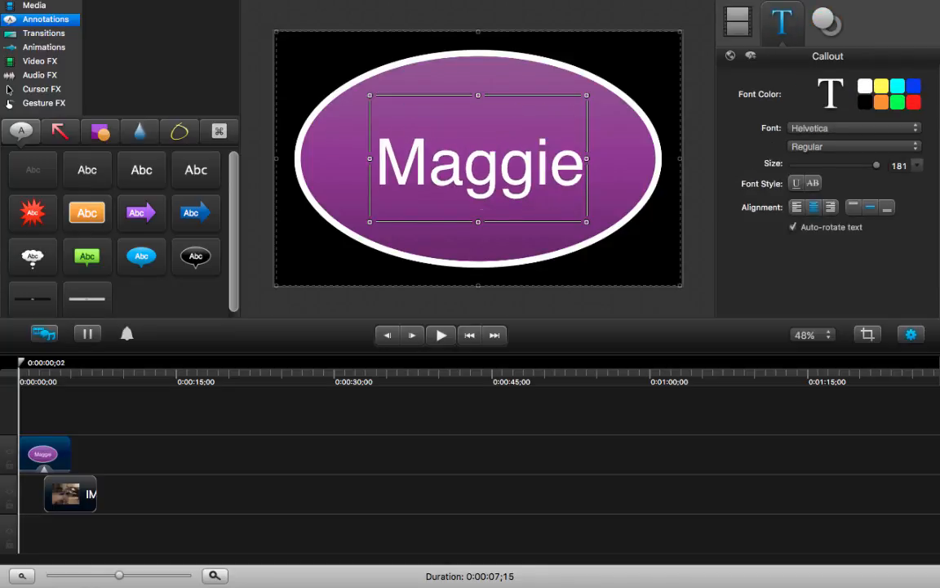
pyautogui.press('Return')
pyautogui.write('the')
pyautogui.press('Return')
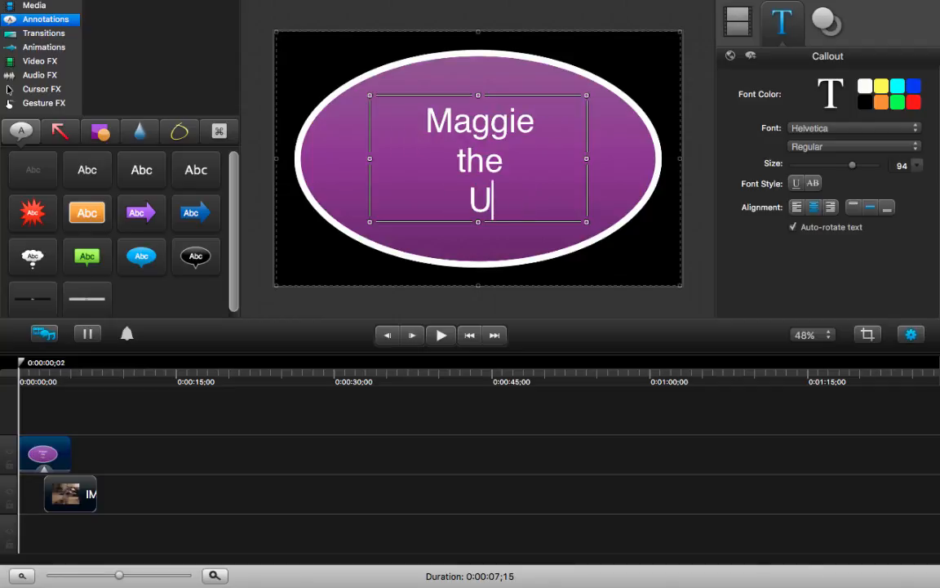
pyautogui.press('BackSpace')
pyautogui.press('Return')
pyautogui.write('Magical Unicorn')
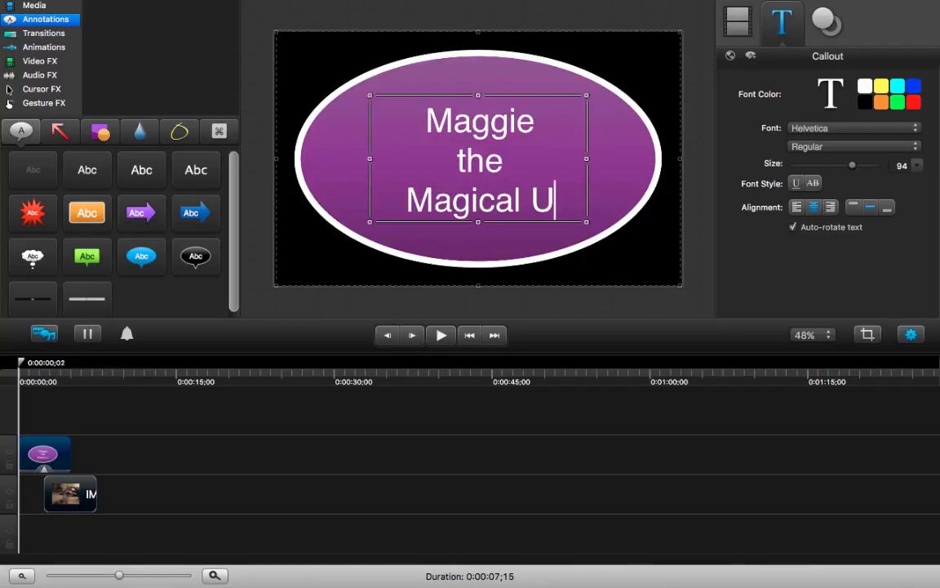
# - Change the font of all the callout text to Curlz MT and deselect the callout
pyautogui.doubleClick(439, 128)
pyautogui.moveTo(440, 129); pyautogui.dragTo(580, 188)
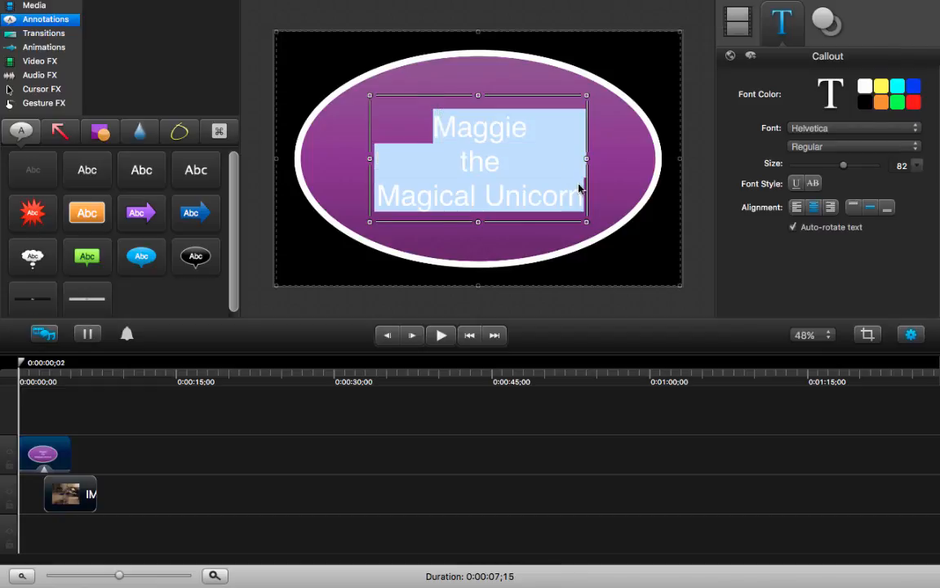
pyautogui.click(802, 132)
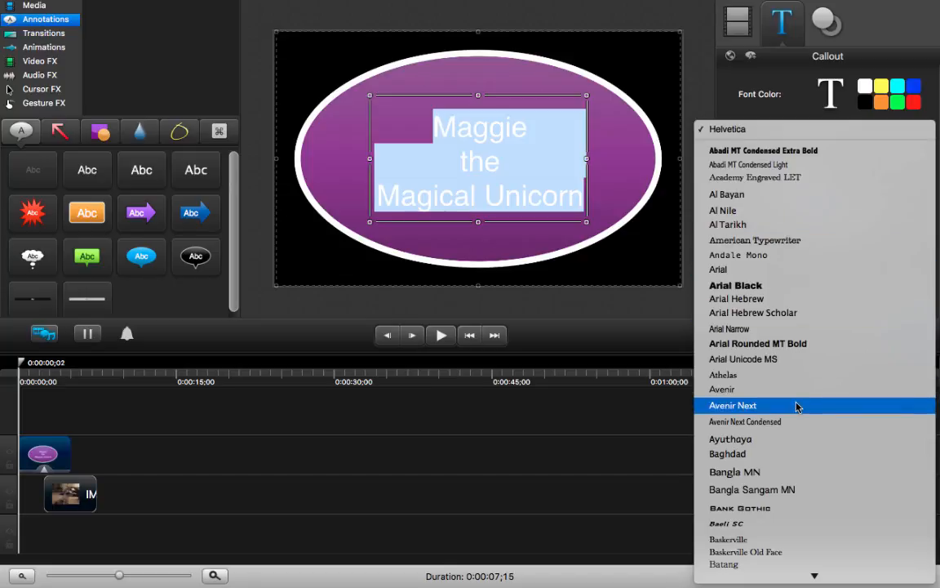
pyautogui.scroll(-8, 794, 440)
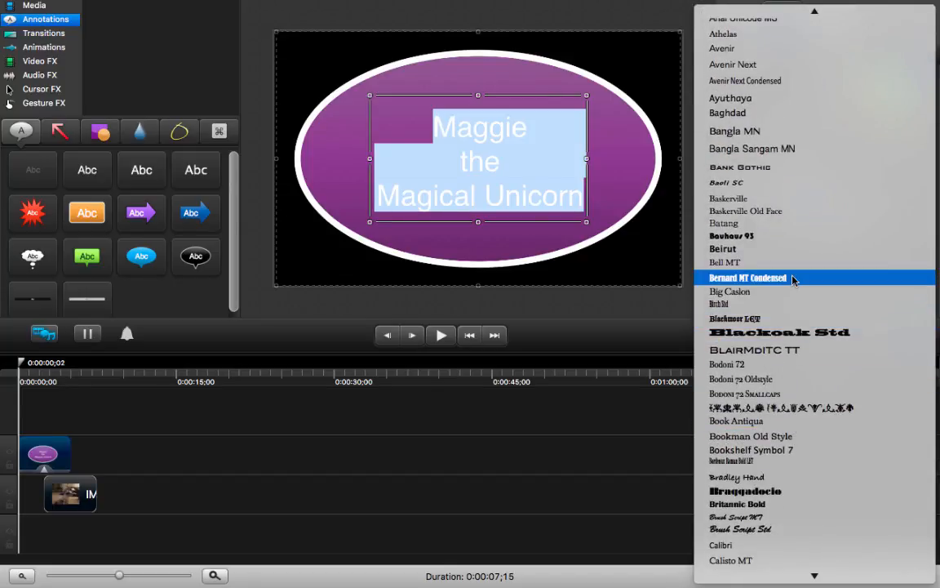
pyautogui.scroll(-8, 793, 306)
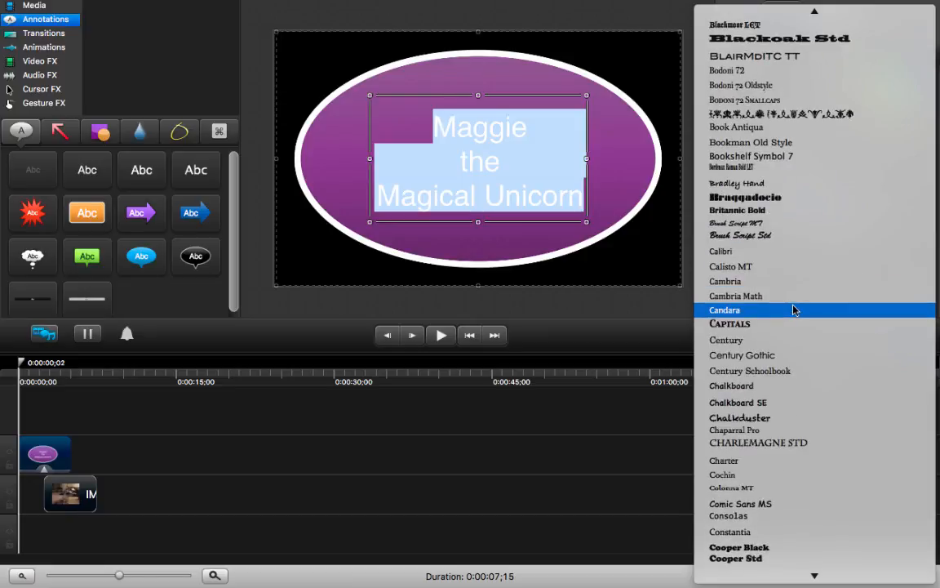
pyautogui.scroll(-8, 794, 309)
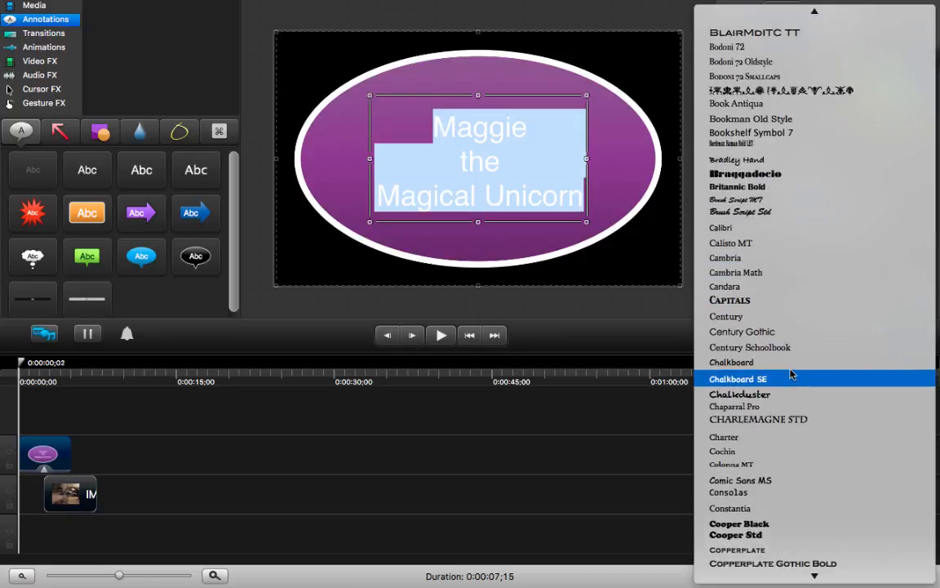
pyautogui.click(790, 375)
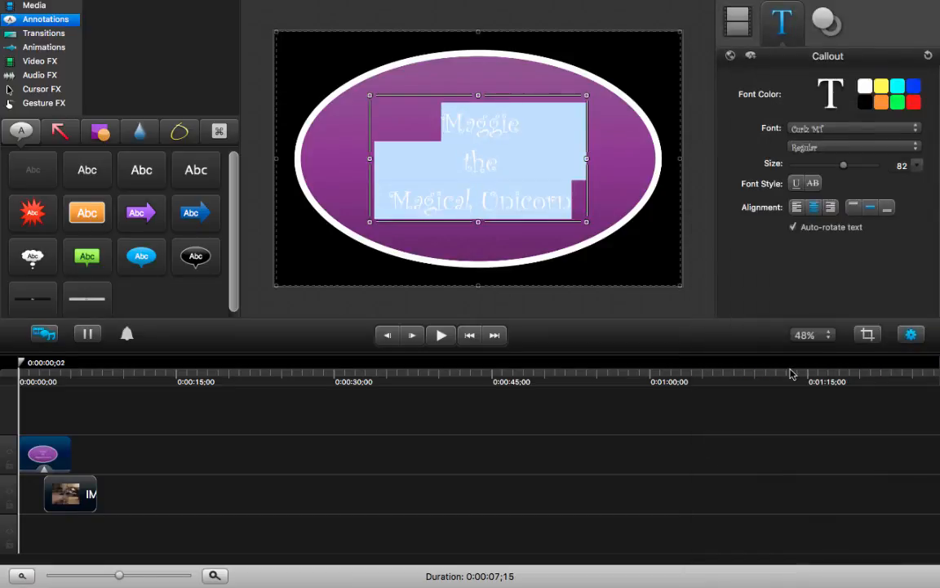
pyautogui.click(685, 243)
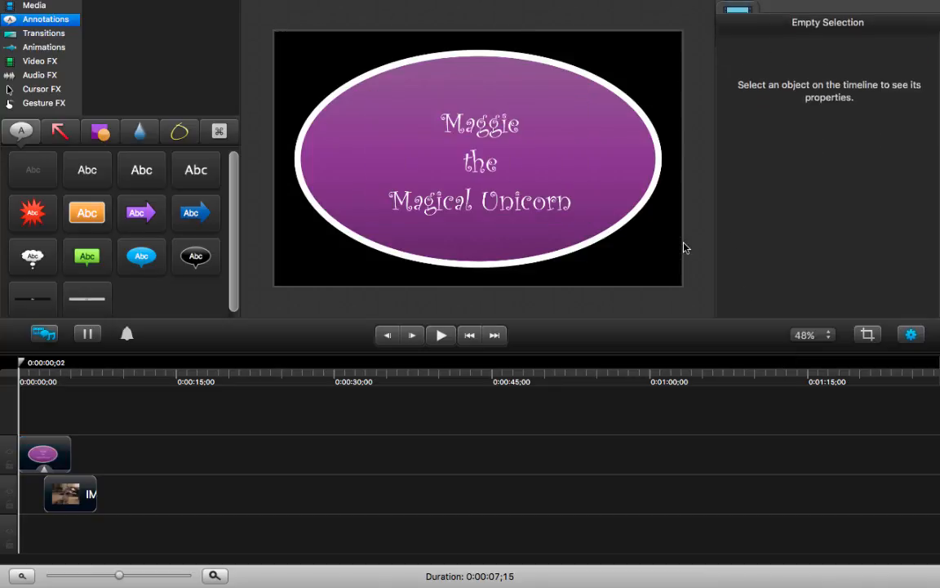
# - Place the IMG_5654 video on the photo's track, directly after the photo clip
pyautogui.click(45, 455)
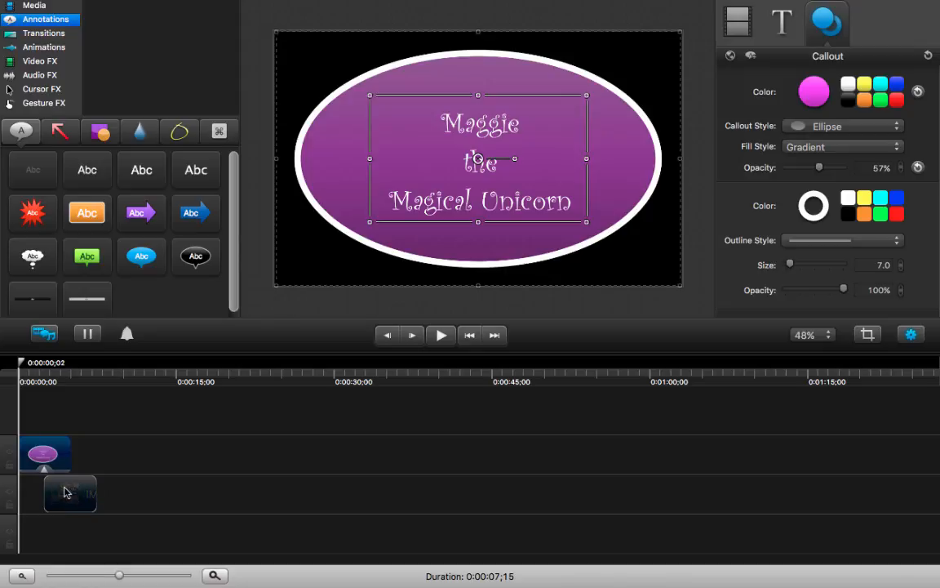
pyautogui.click(73, 493)
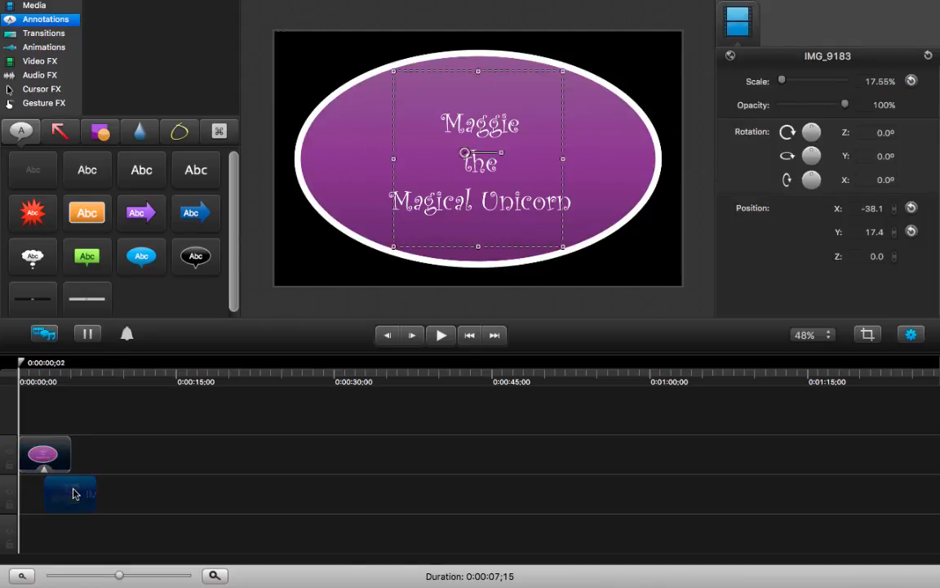
pyautogui.click(35, 6)
pyautogui.moveTo(152, 151); pyautogui.dragTo(100, 500)
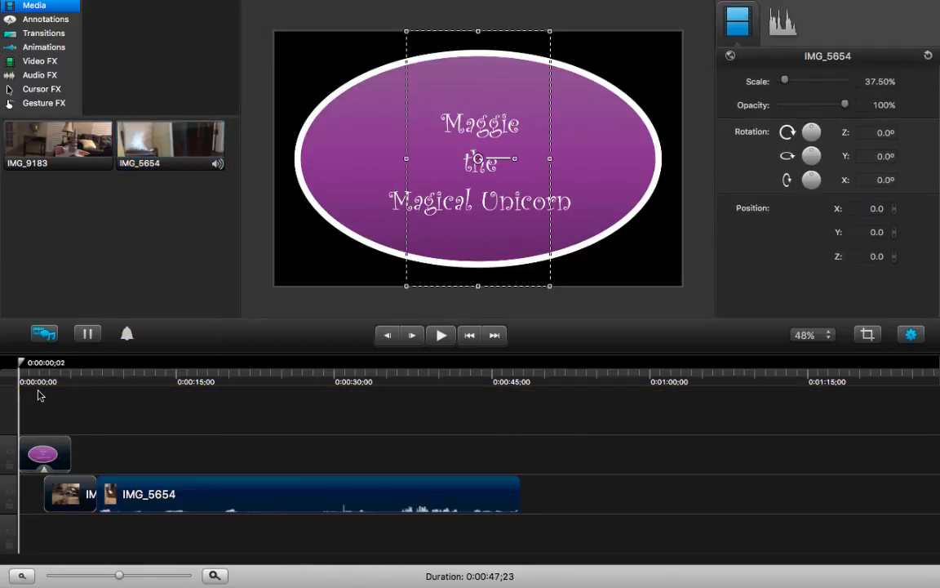
# - Play part of the IMG_5654 video, then crop away its lower third and a strip at its upper edge, keeping the dog in frame
pyautogui.moveTo(20, 365); pyautogui.dragTo(109, 378)
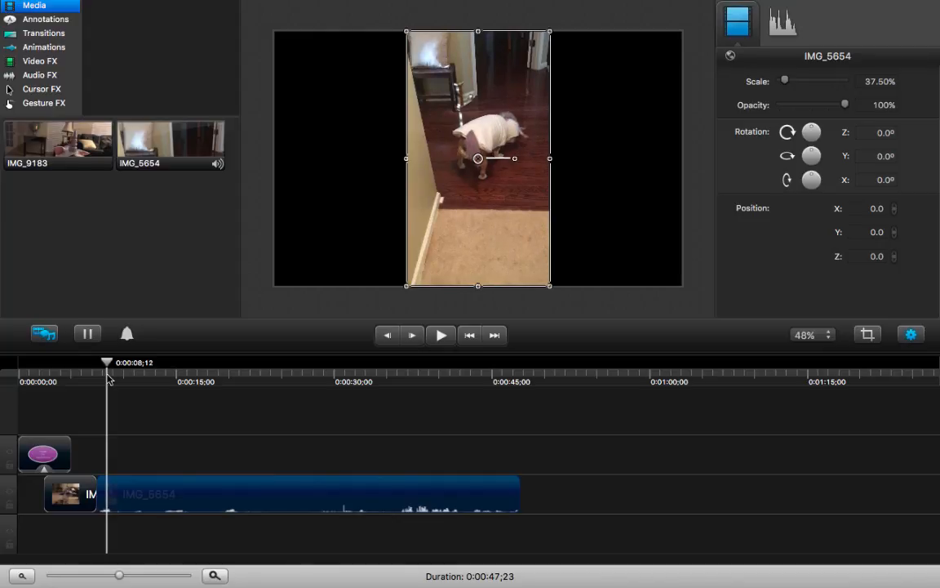
pyautogui.press('space')
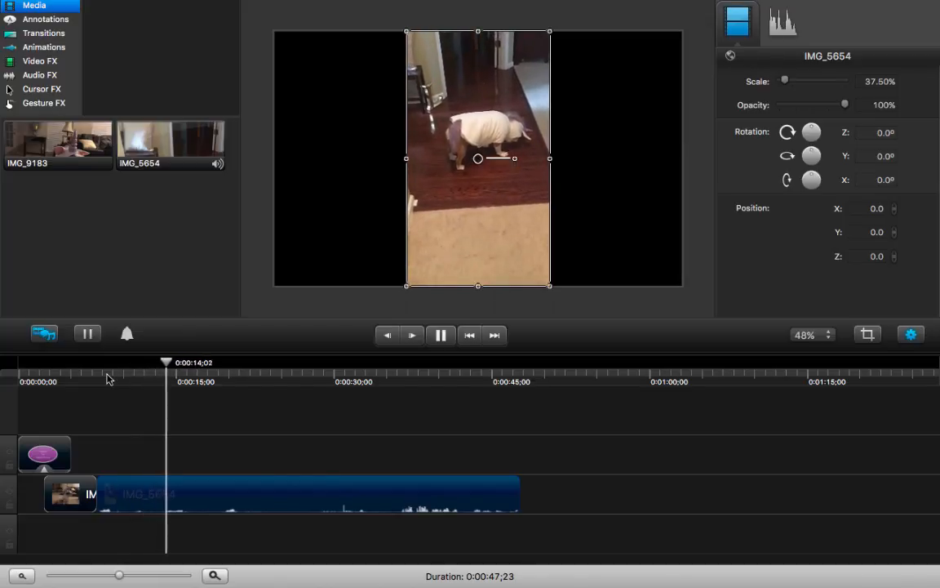
pyautogui.press('space')
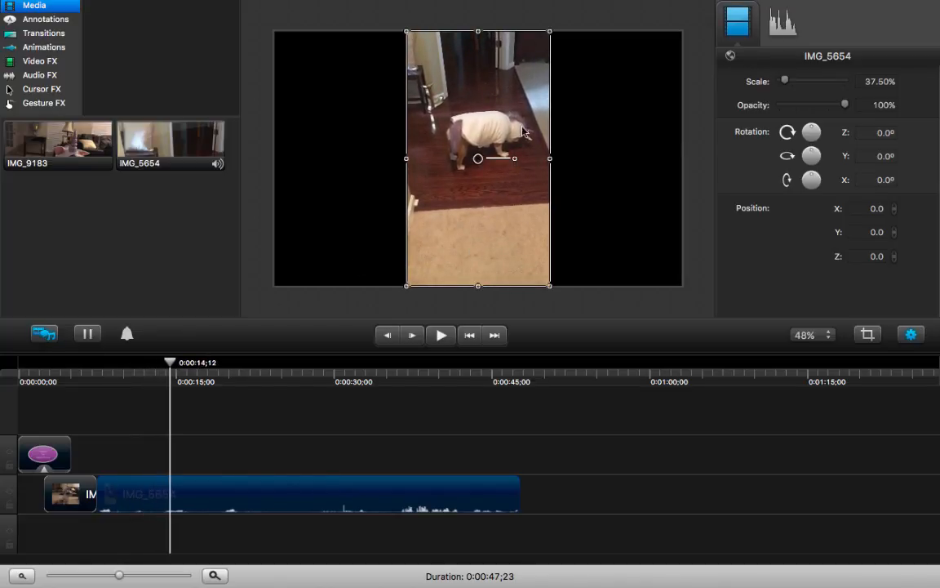
pyautogui.click(867, 336)
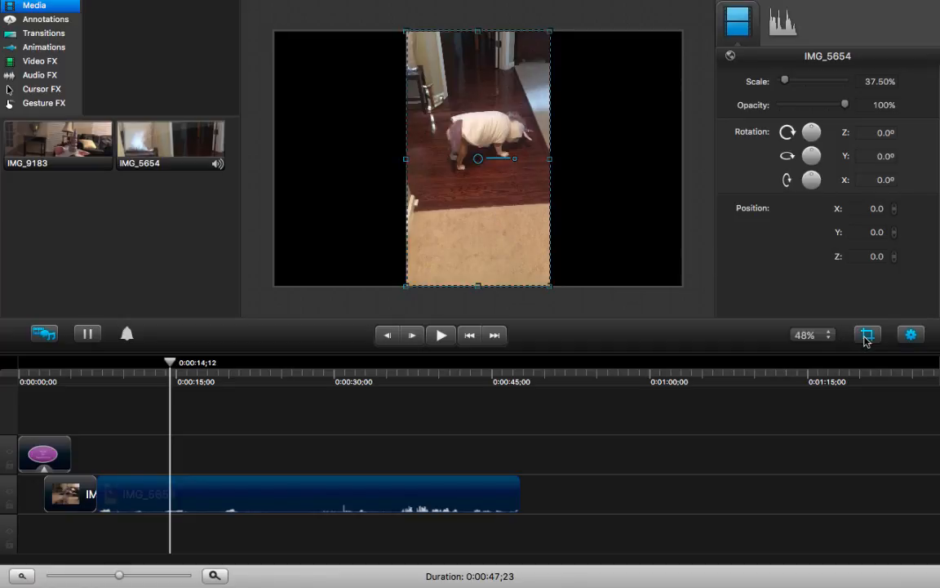
pyautogui.moveTo(550, 288); pyautogui.dragTo(560, 191)
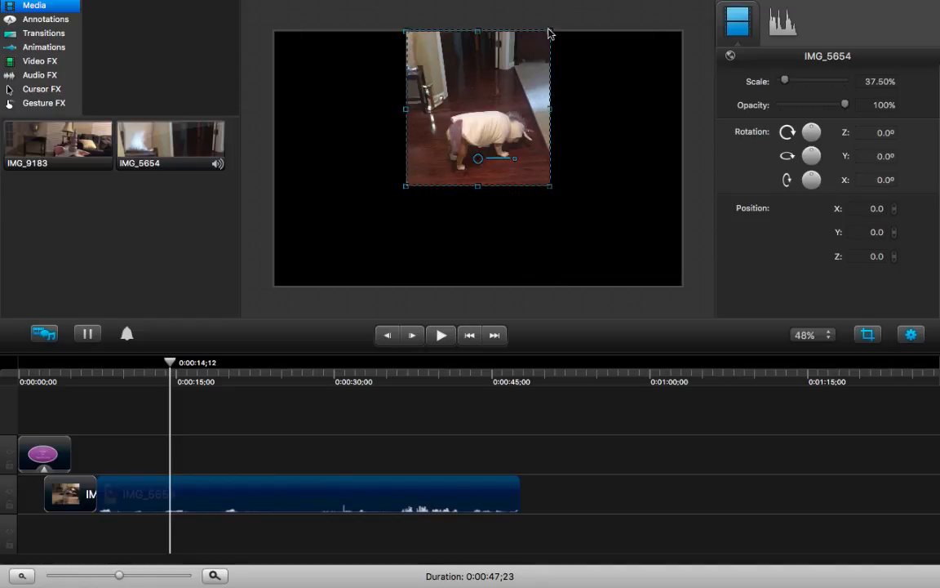
pyautogui.moveTo(550, 33); pyautogui.dragTo(556, 83)
pyautogui.press('super+Left')
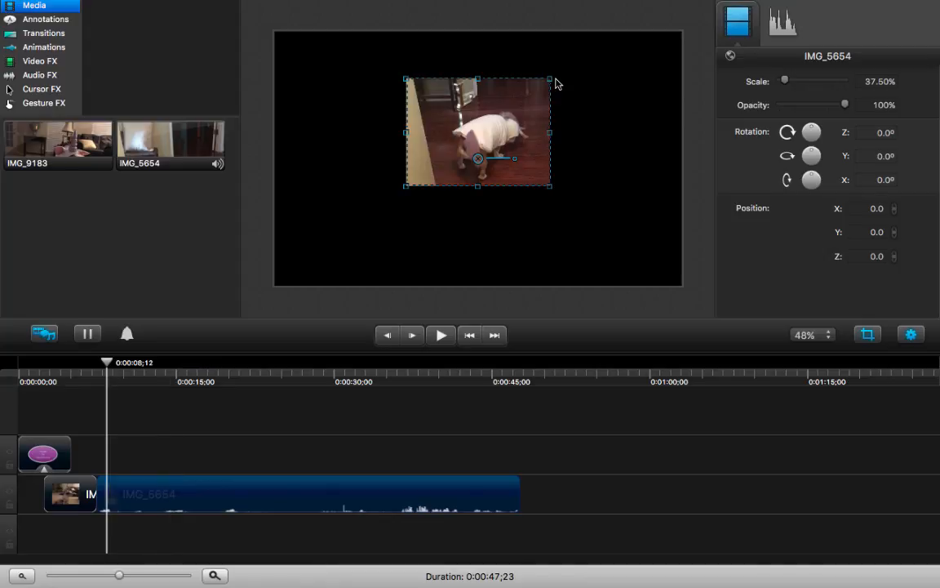
pyautogui.click(394, 226)
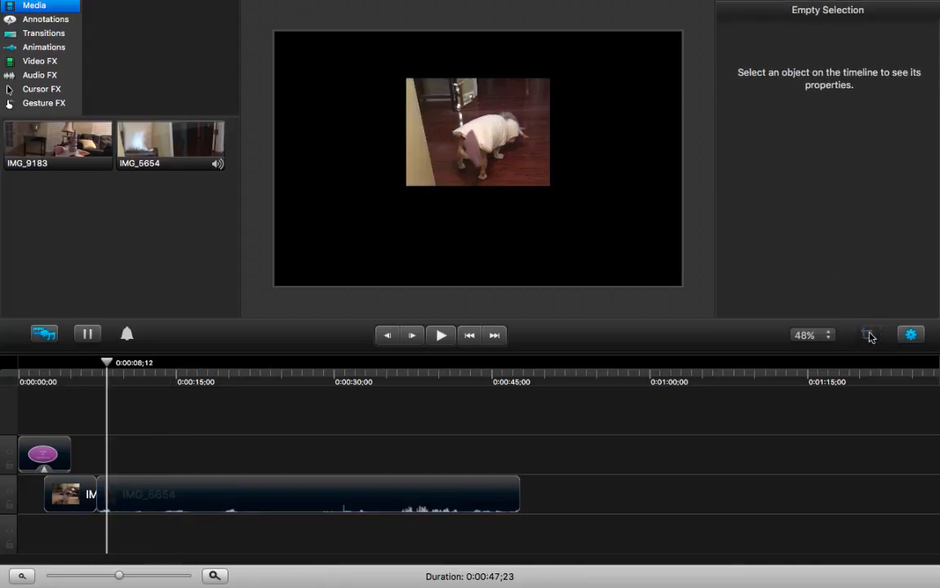
# - Enlarge the cropped IMG_5654 video to about 79% scale, centre it on the canvas and deselect it
pyautogui.click(444, 153)
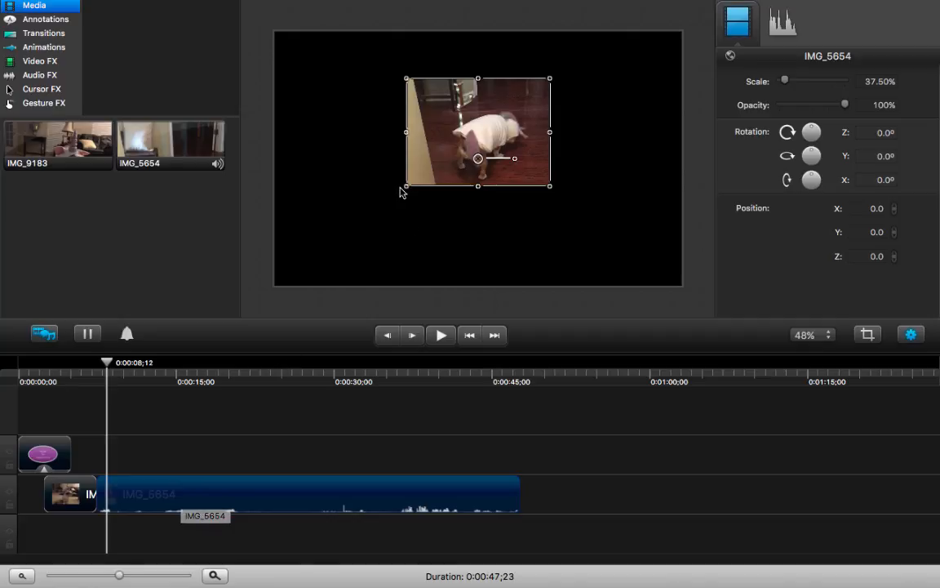
pyautogui.moveTo(407, 187); pyautogui.dragTo(281, 279)
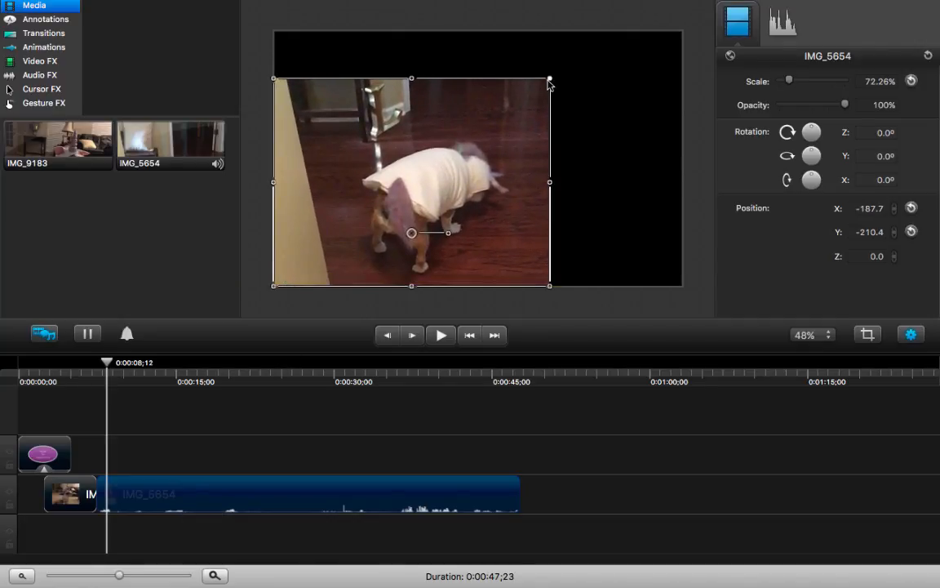
pyautogui.moveTo(549, 80); pyautogui.dragTo(570, 59)
pyautogui.moveTo(525, 121); pyautogui.dragTo(577, 108)
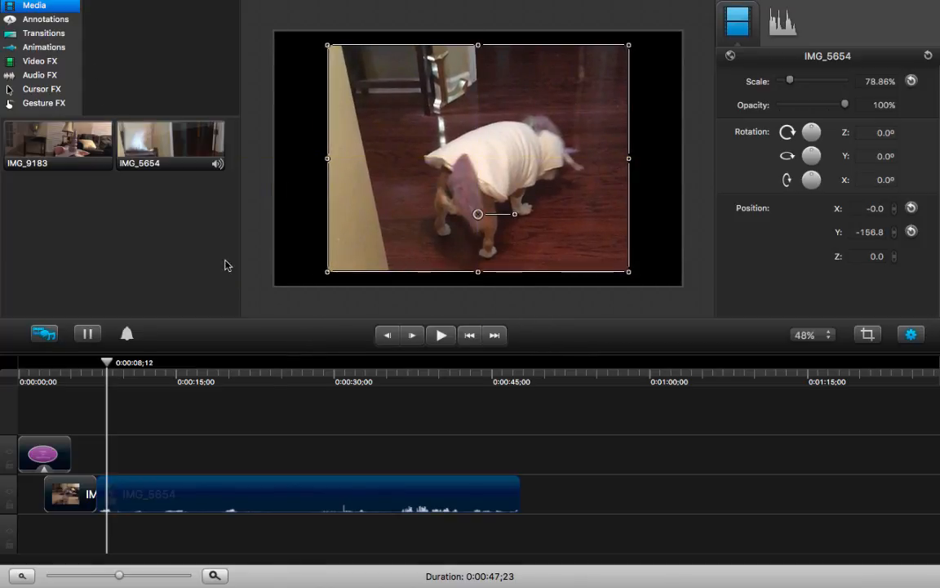
pyautogui.click(287, 220)
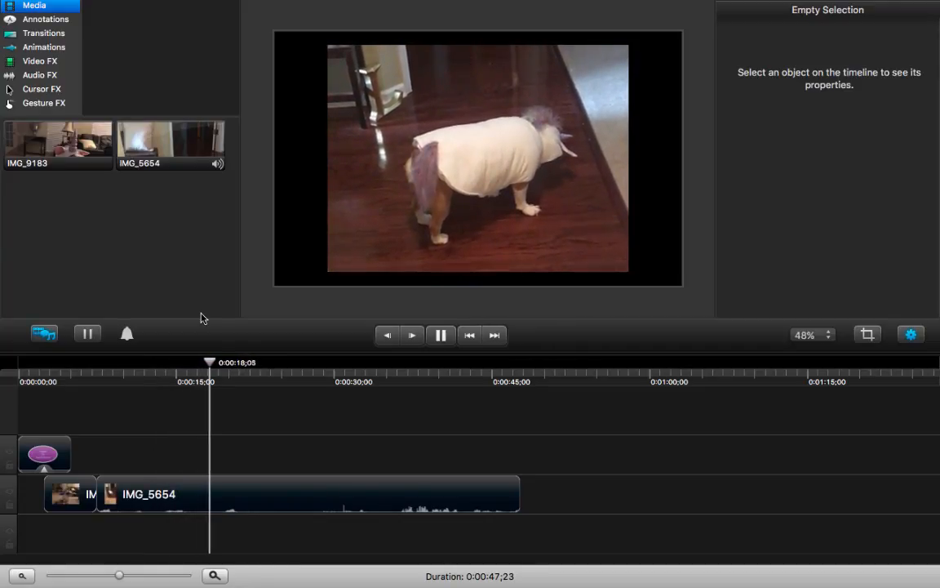
# - Stop playback at 0:00:19;00 and trim the end of the IMG_5654 video back to that point
pyautogui.press('space')
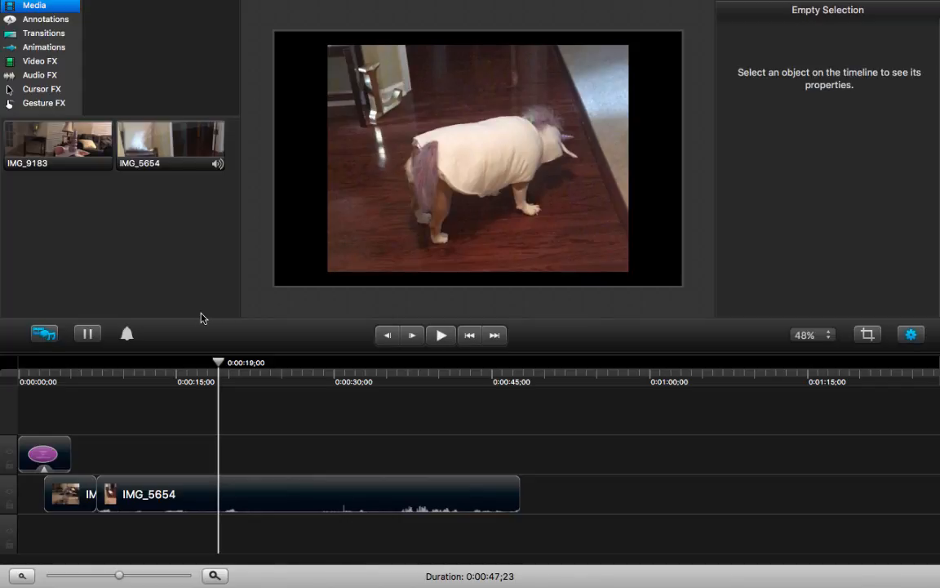
pyautogui.click(515, 489)
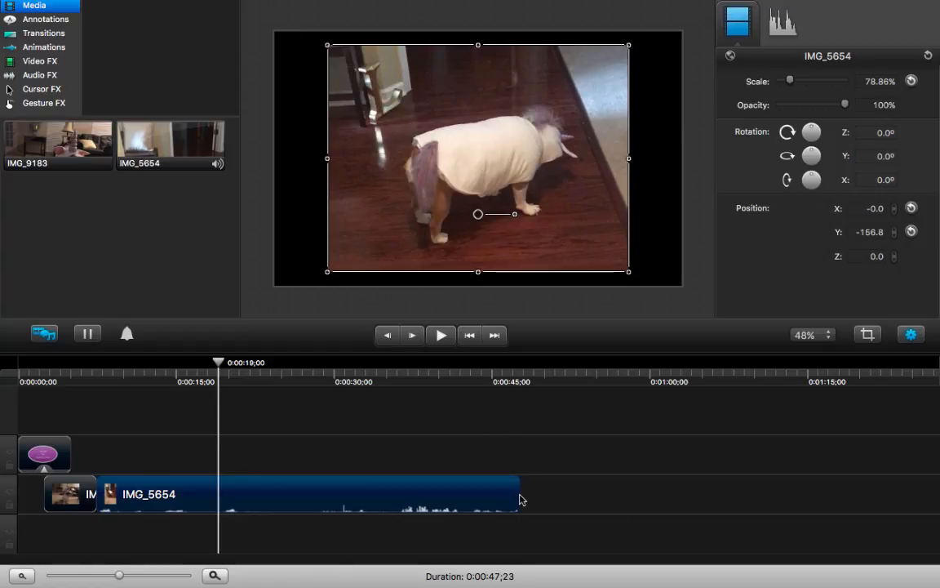
pyautogui.moveTo(517, 495); pyautogui.dragTo(215, 496)
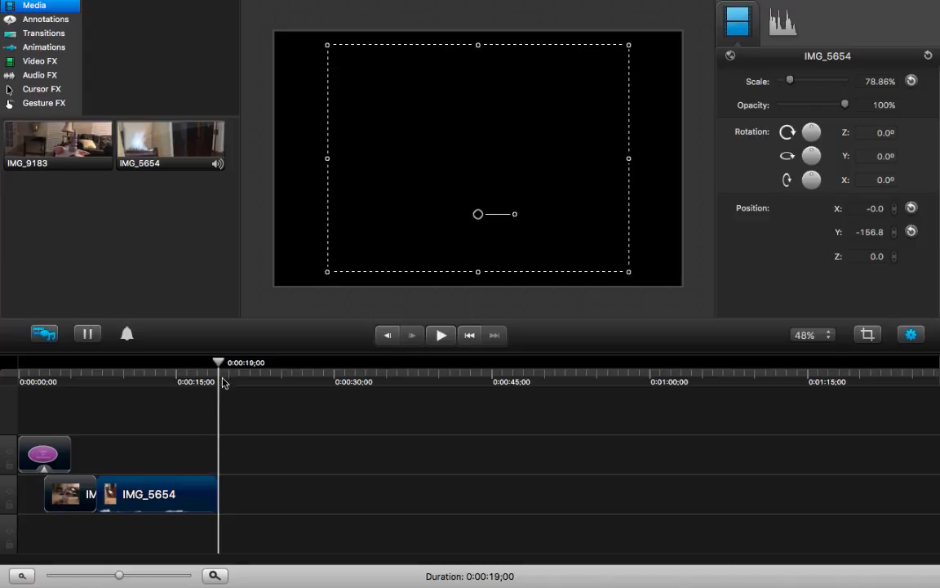
# - Move the playhead back into the IMG_5654 video and apply the Clip Speed effect to the clip
pyautogui.moveTo(220, 367); pyautogui.dragTo(145, 367)
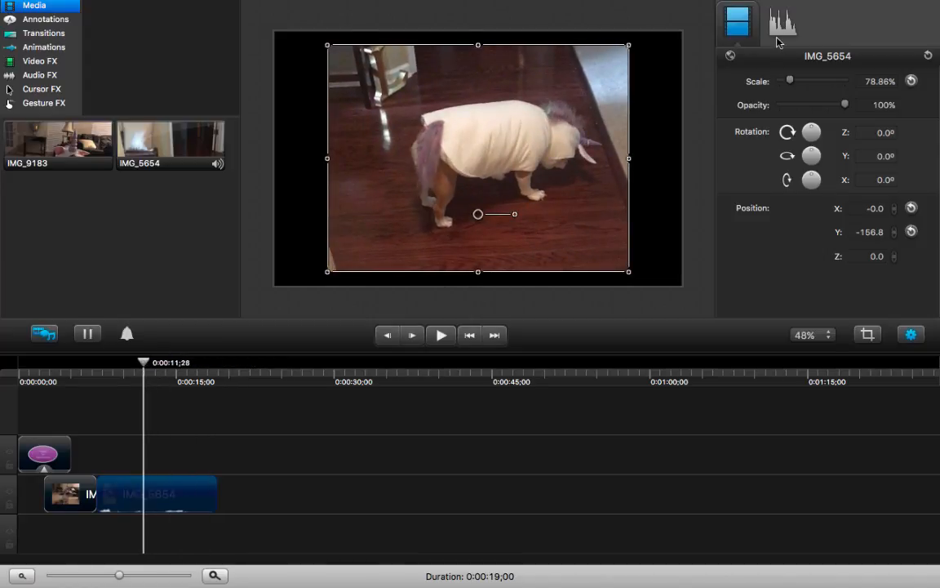
pyautogui.click(57, 62)
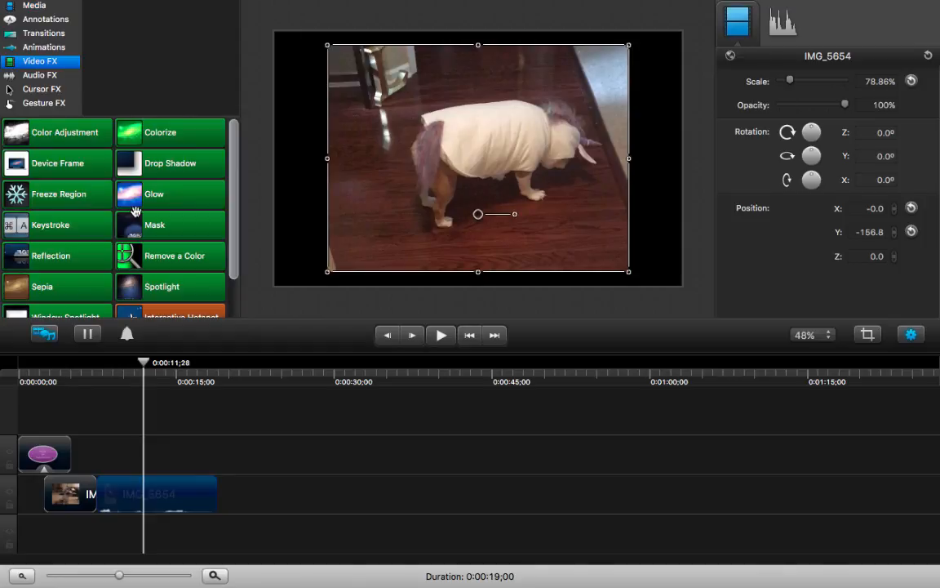
pyautogui.scroll(-3, 131, 200)
pyautogui.scroll(-1, 135, 210)
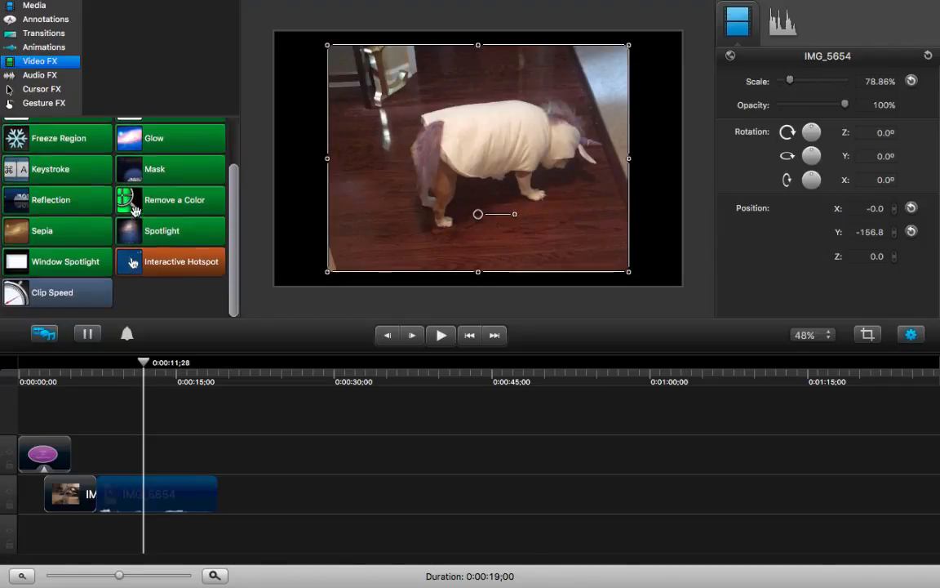
pyautogui.click(90, 302)
pyautogui.moveTo(91, 301); pyautogui.dragTo(187, 499)
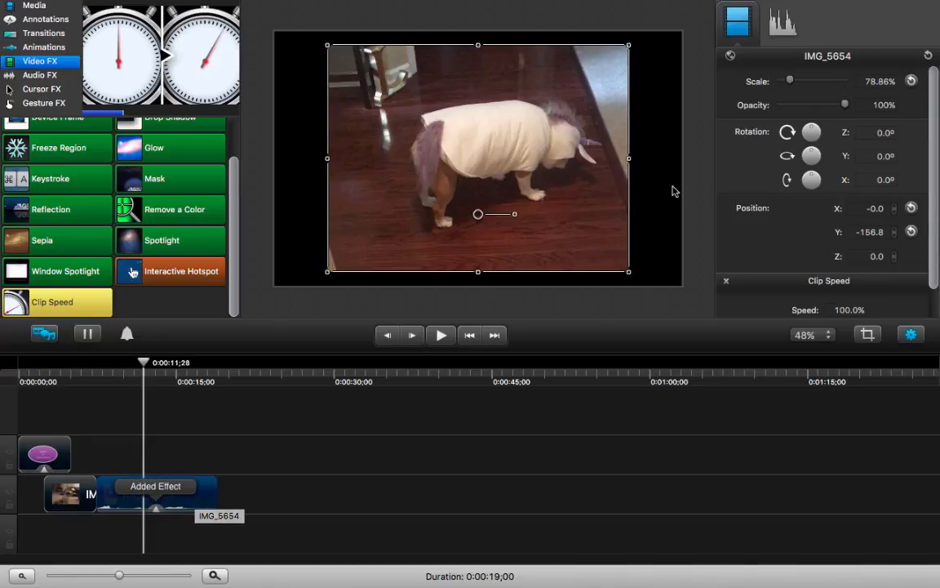
# - Set the IMG_5654 clip speed to 50% and play part of the slowed video
pyautogui.scroll(-2, 790, 297)
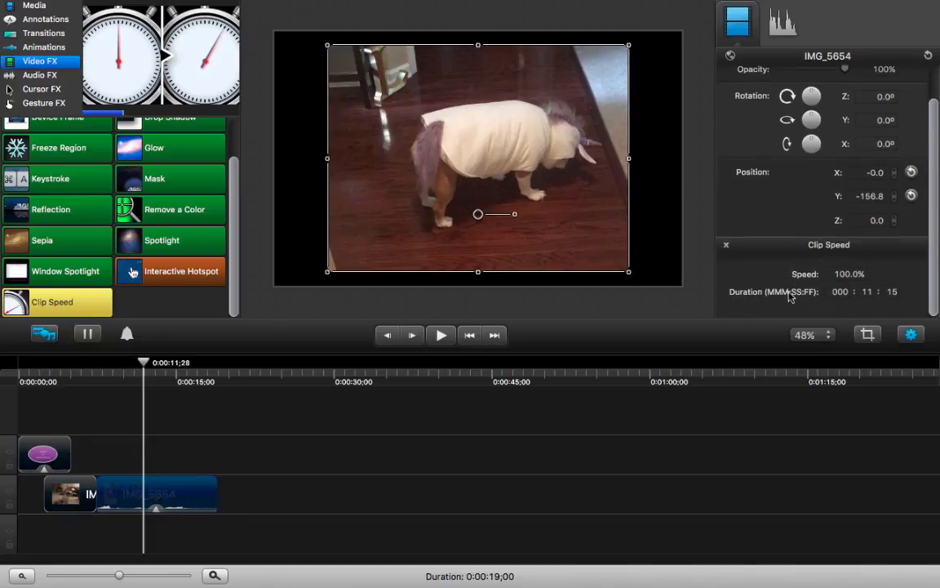
pyautogui.click(842, 278)
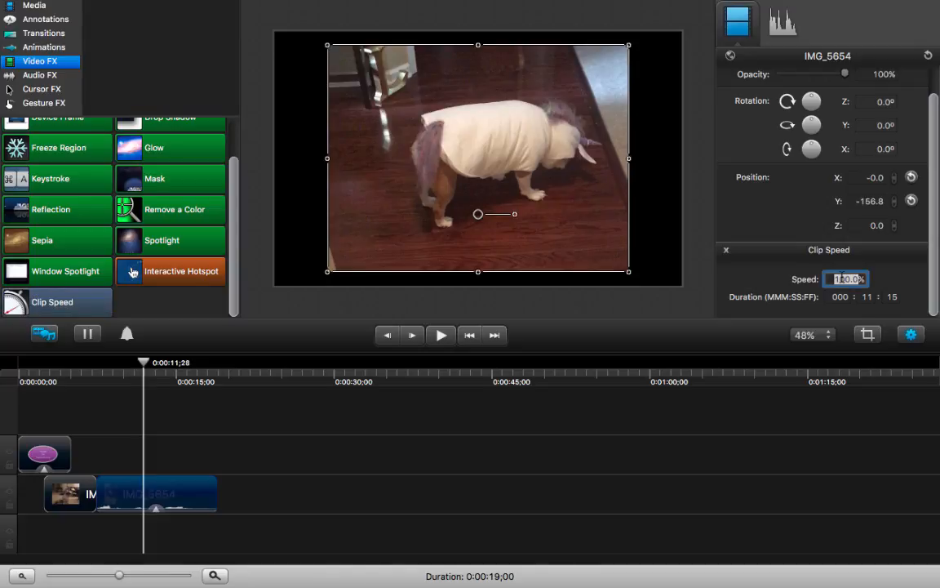
pyautogui.write('50')
pyautogui.press('Return')
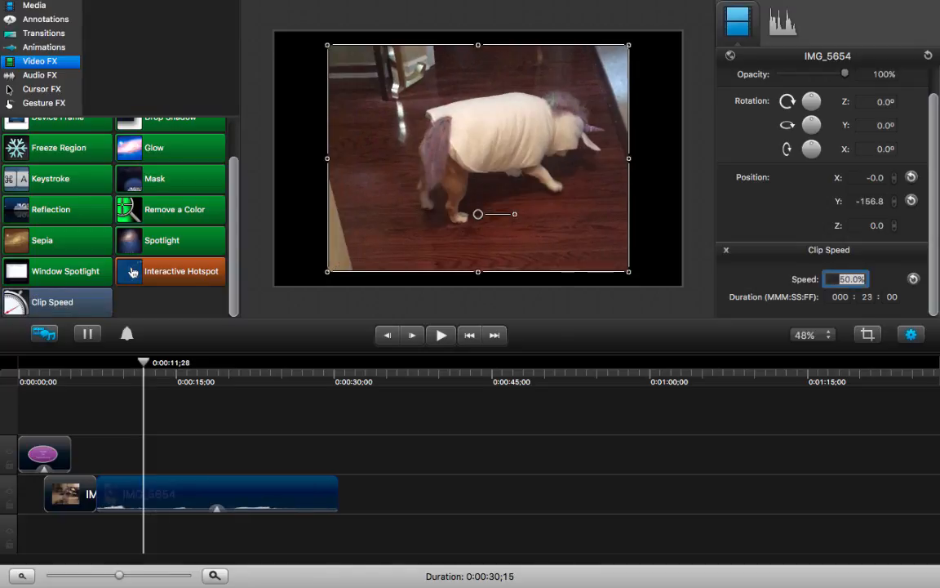
pyautogui.press('BackSpace')
pyautogui.press('Return')
pyautogui.click(144, 363)
pyautogui.press('space')
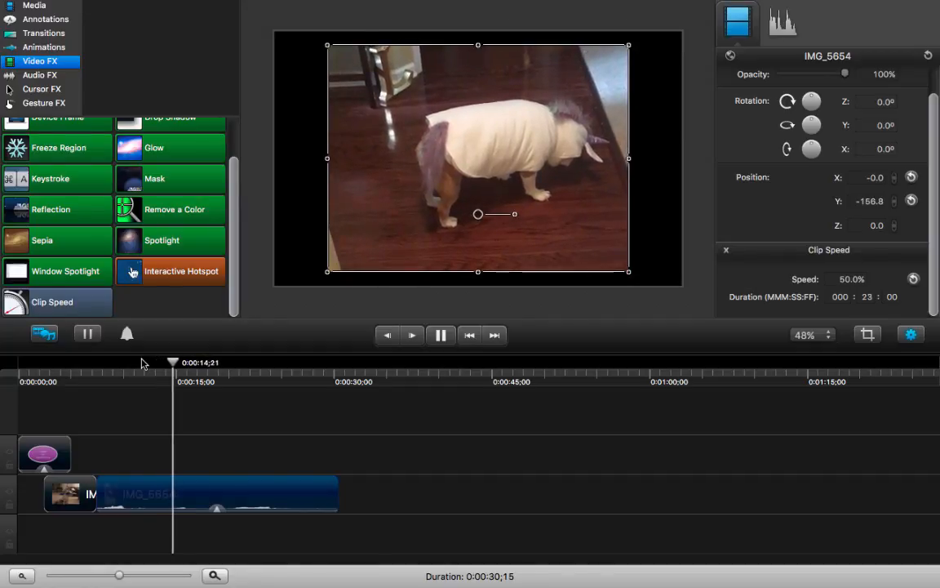
pyautogui.press('space')
# - Set the IMG_5654 clip speed to 150% and play it from just before the video starts
pyautogui.doubleClick(845, 279)
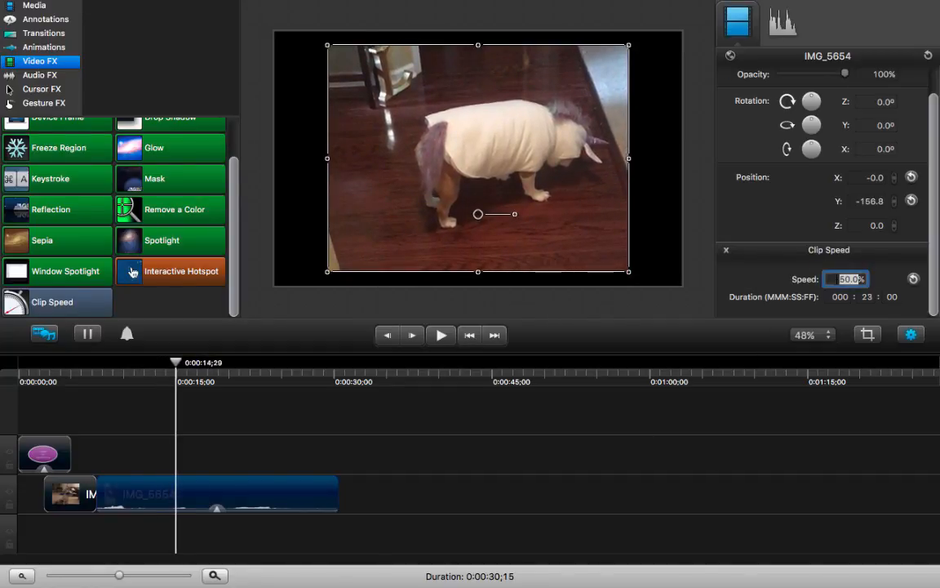
pyautogui.write('1')
pyautogui.press('Return')
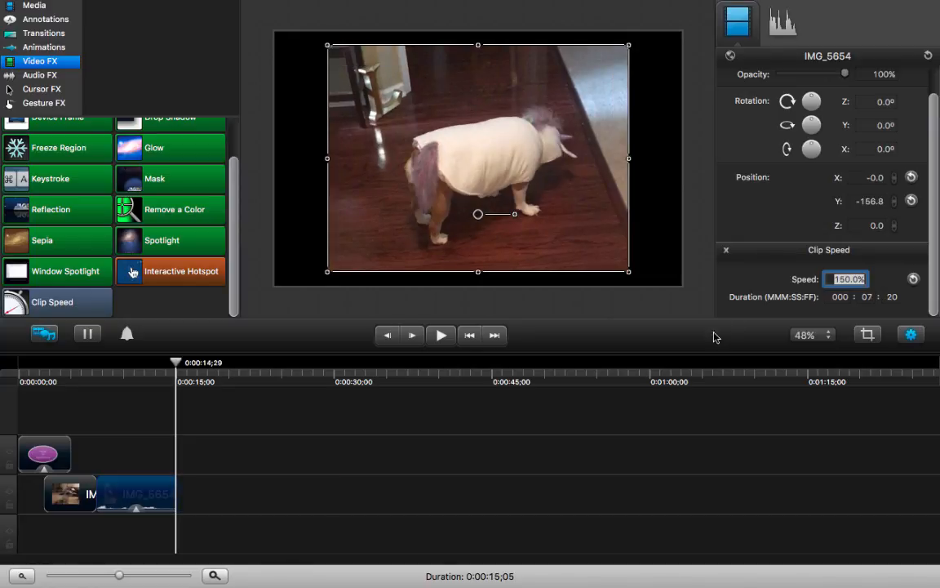
pyautogui.moveTo(173, 367); pyautogui.dragTo(87, 365)
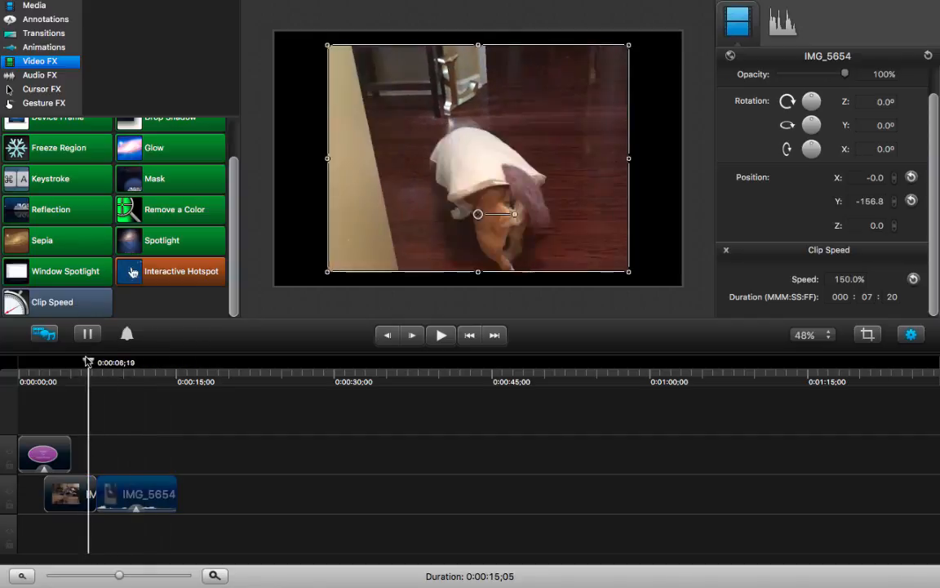
pyautogui.press('space')
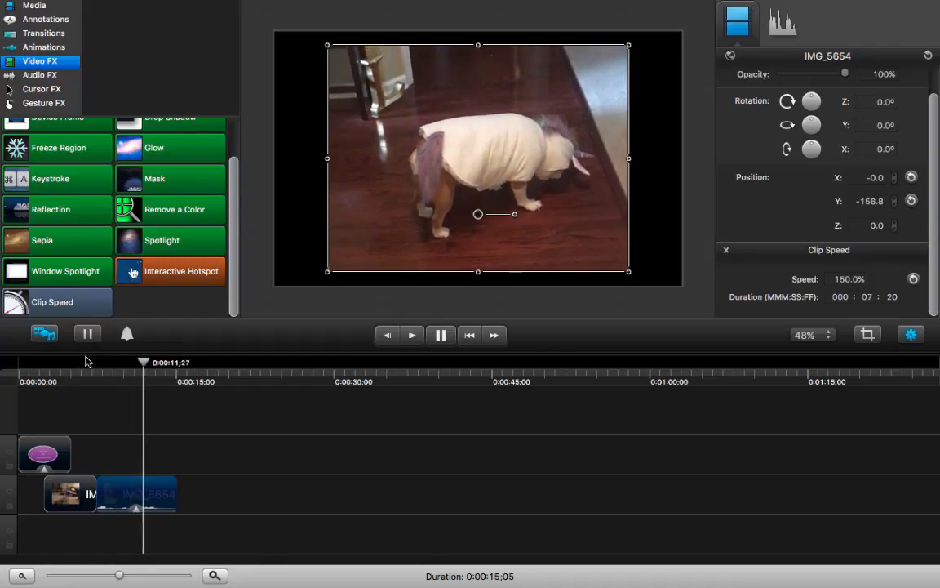
pyautogui.press('space')
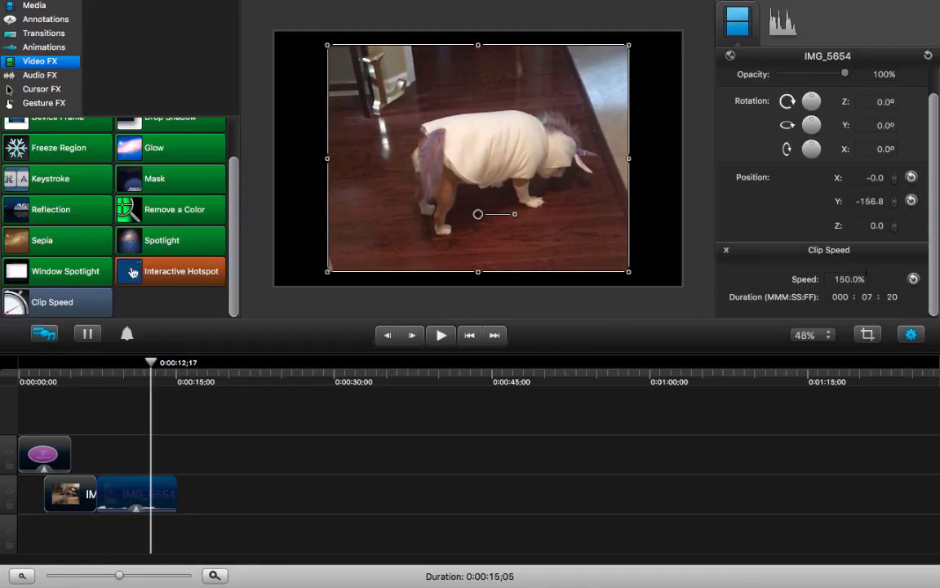
# - Try a clip speed of 200% on the IMG_5654 video and play part of it
pyautogui.click(841, 279)
pyautogui.write('2')
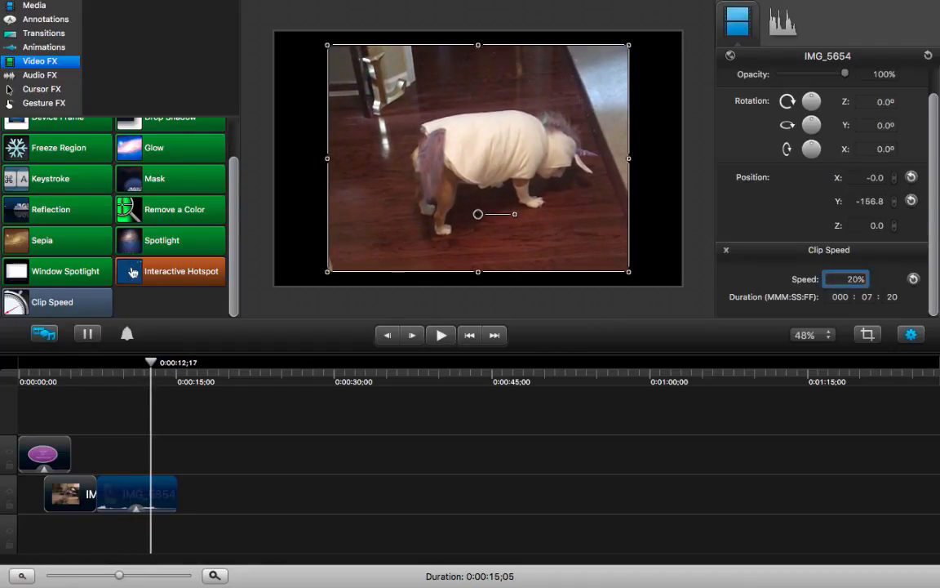
pyautogui.press('Return')
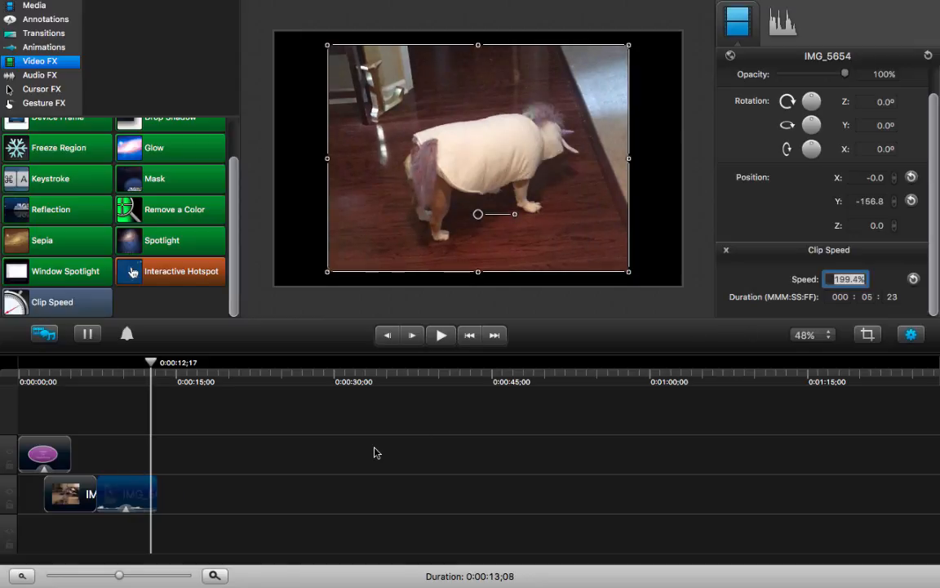
pyautogui.moveTo(151, 362); pyautogui.dragTo(111, 365)
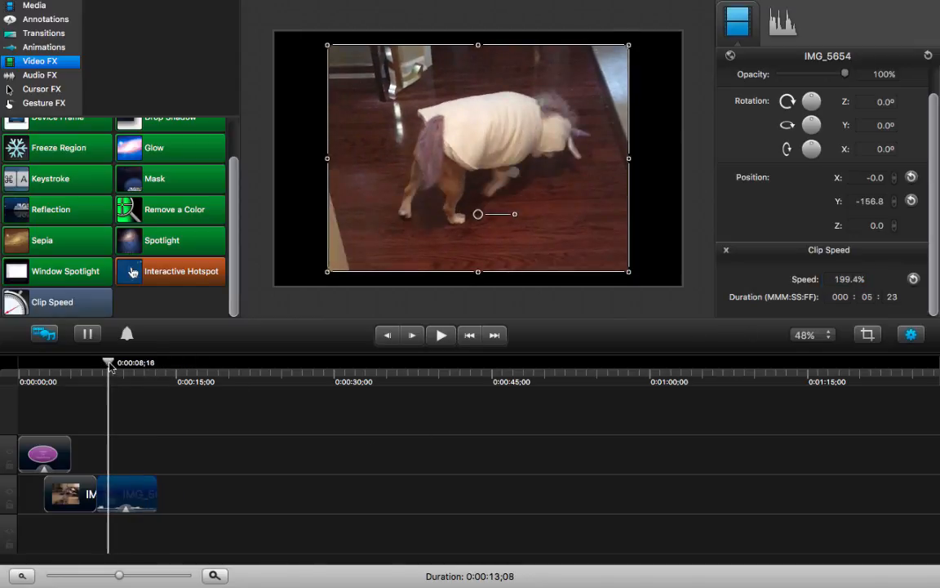
pyautogui.press('space')
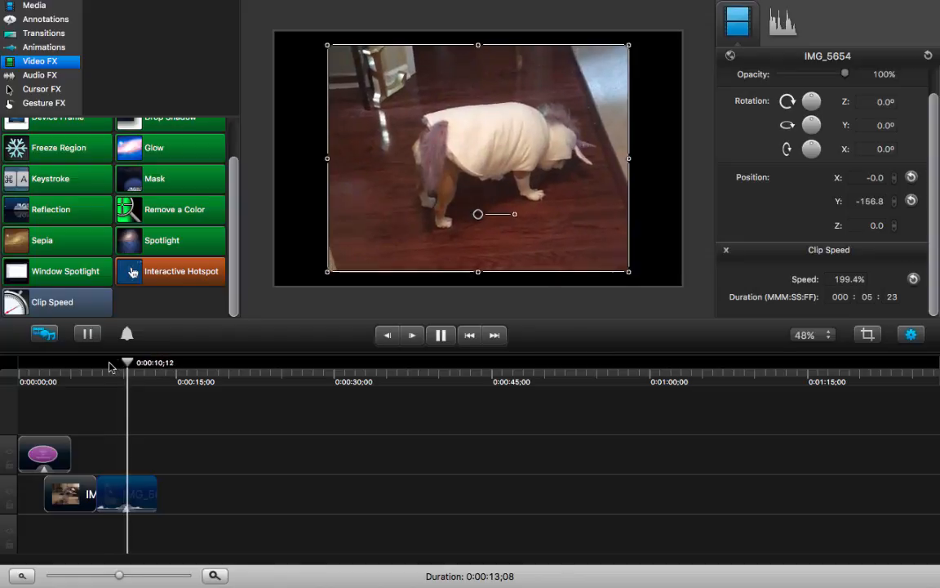
pyautogui.press('space')
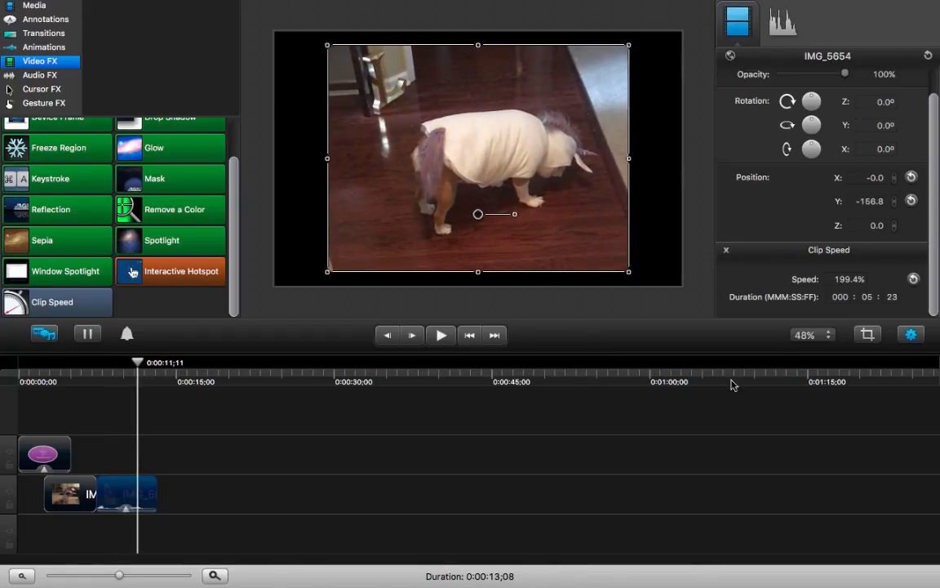
# - Return the IMG_5654 clip speed to 150% and move the playhead to about 0:00:04;08, where the callout overlaps the photo
pyautogui.doubleClick(849, 280)
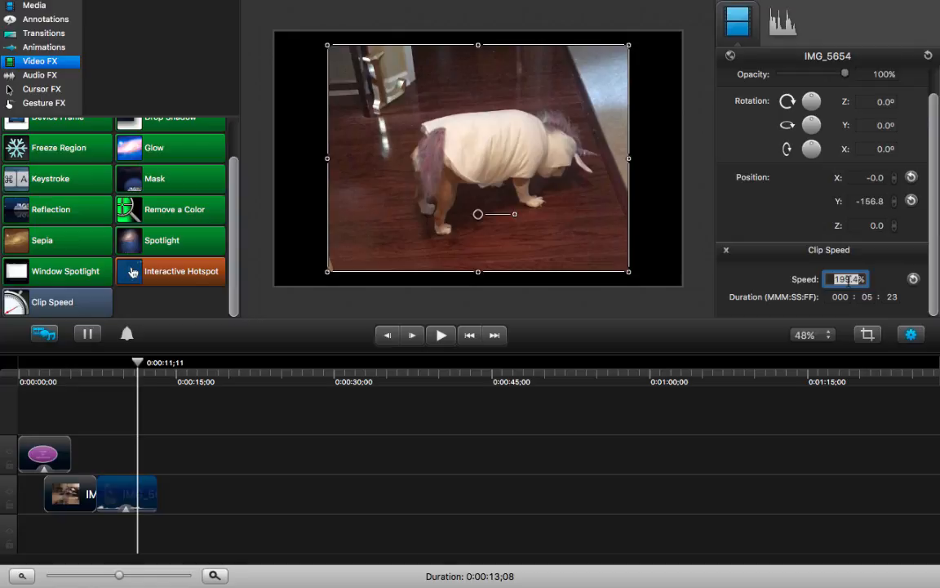
pyautogui.write('150')
pyautogui.press('Return')
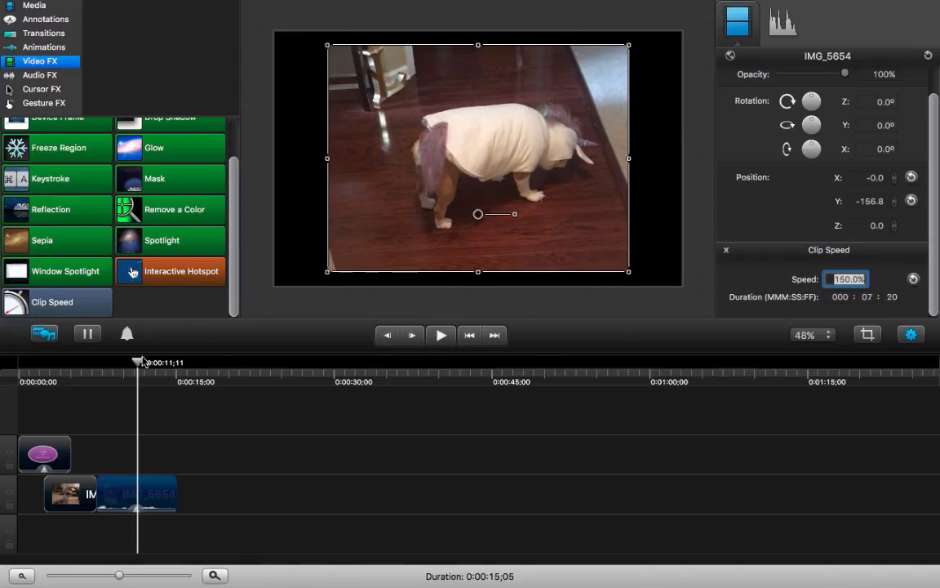
pyautogui.moveTo(143, 361); pyautogui.dragTo(68, 373)
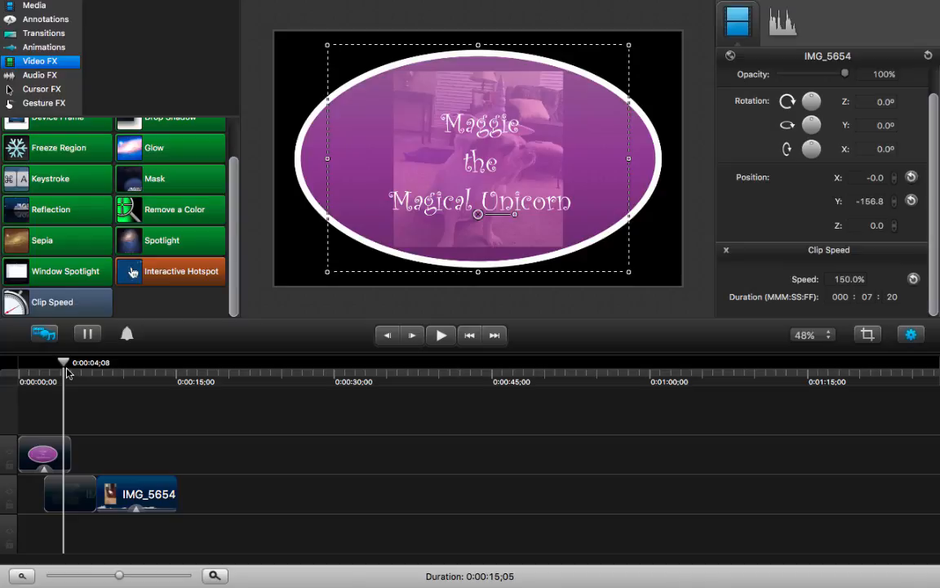
# - Move the IMG_9183 photo earlier so it starts at about 0:00:01 under the title callout, and play the overlap from the project's beginning
pyautogui.moveTo(79, 492); pyautogui.dragTo(67, 496)
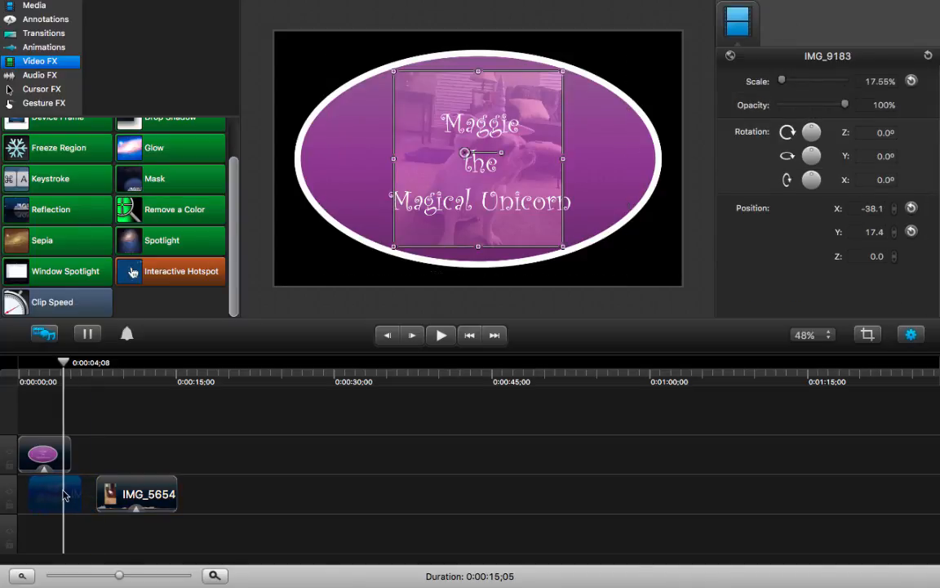
pyautogui.moveTo(64, 365); pyautogui.dragTo(15, 369)
pyautogui.press('space')
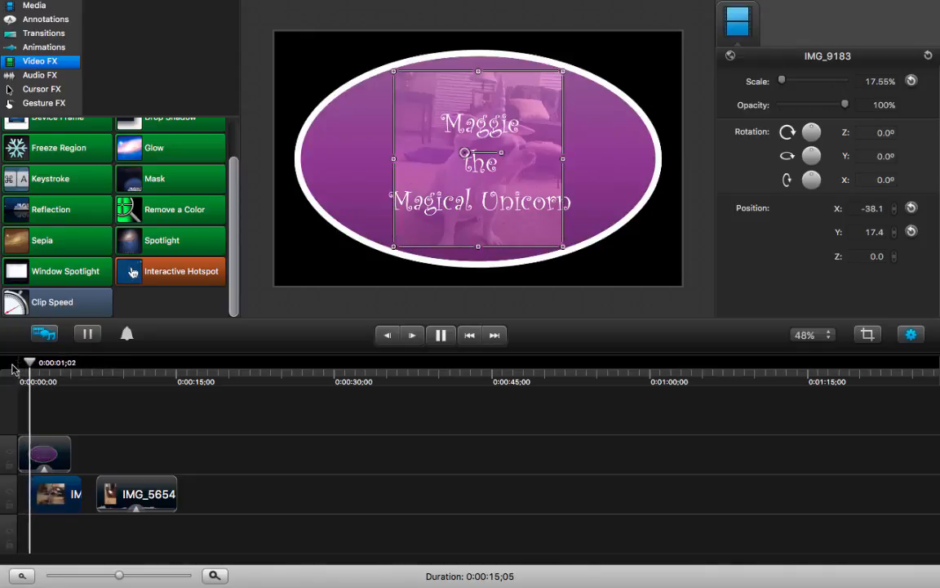
pyautogui.press('space')
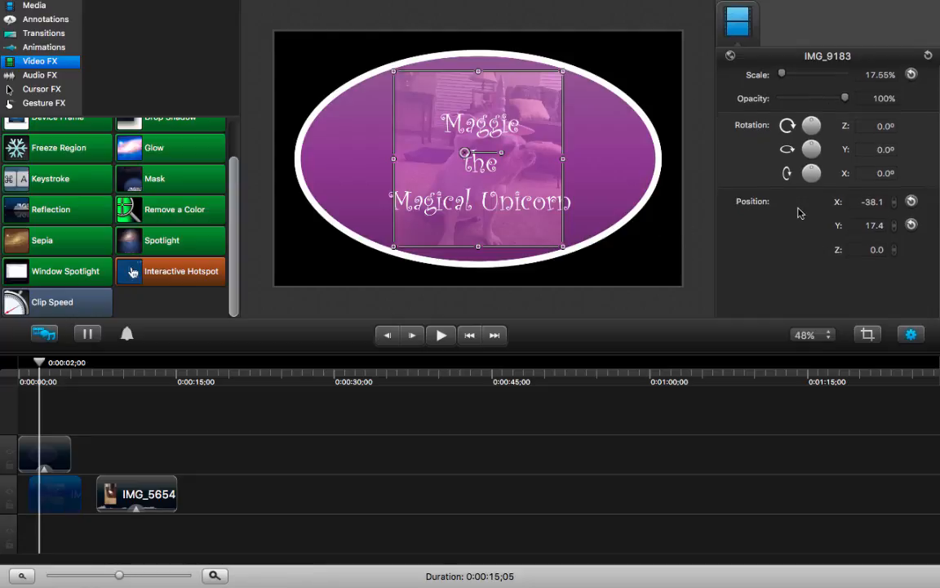
# - Reduce the title callout's fill opacity to 42% so the photo shows through more, and play the result
pyautogui.moveTo(846, 108)
pyautogui.mouseDown()
pyautogui.moveTo(798, 105)
pyautogui.moveTo(850, 107)
pyautogui.mouseUp()
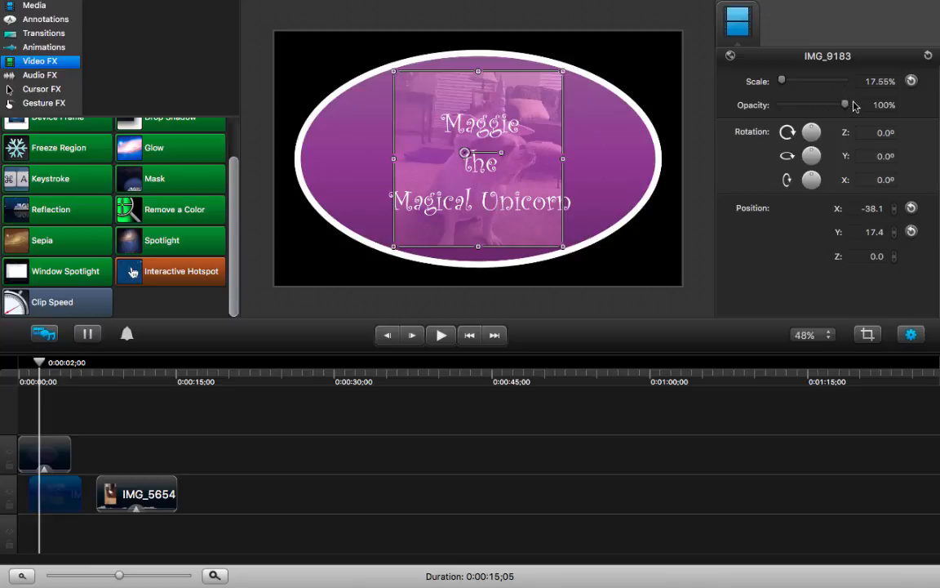
pyautogui.click(45, 453)
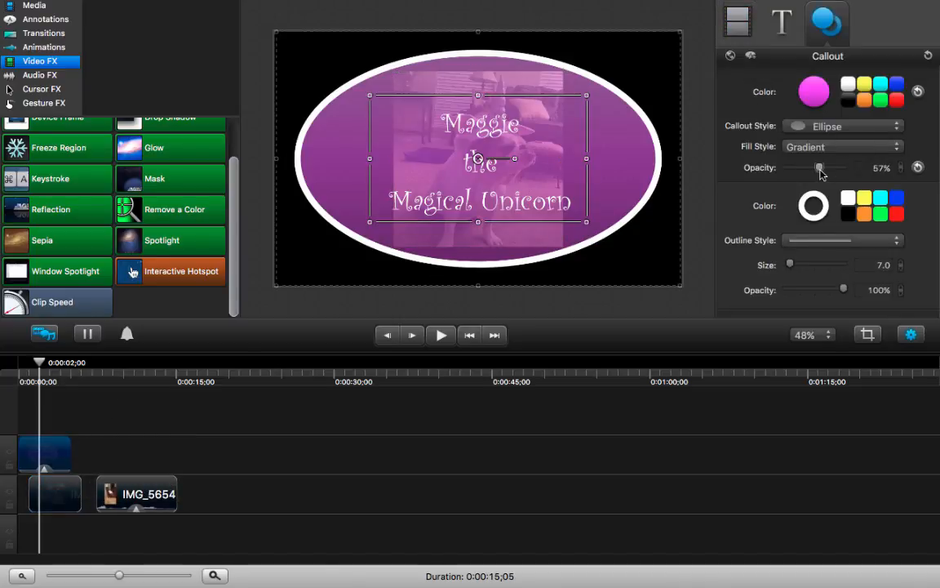
pyautogui.moveTo(821, 173); pyautogui.dragTo(812, 174)
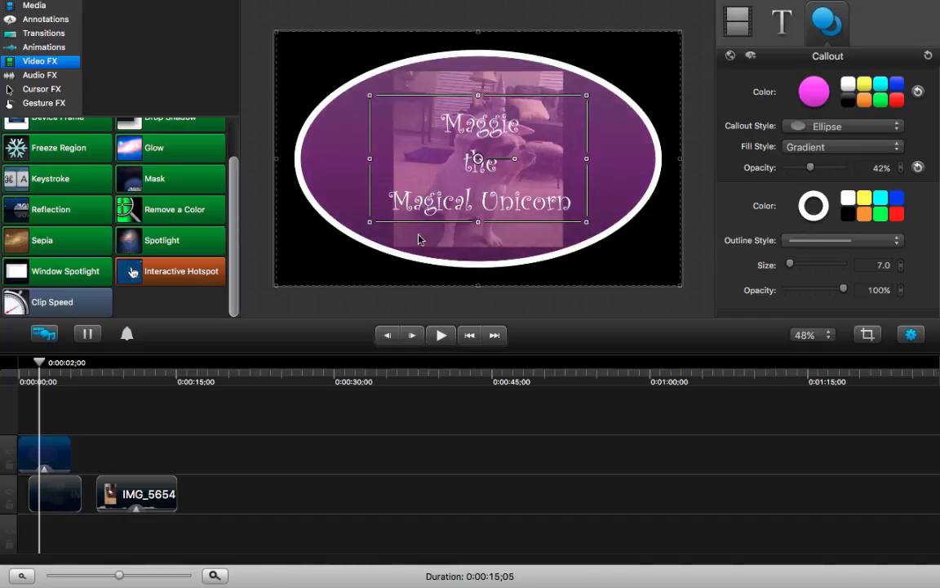
pyautogui.press('space')
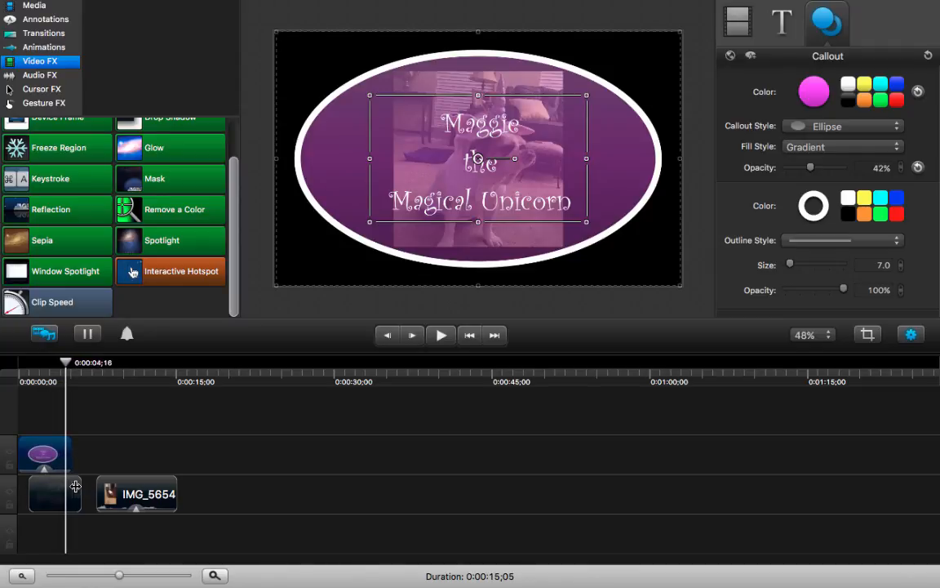
# - Trim the end of the IMG_9183 photo to match the callout's end and move the IMG_5654 video directly after the photo
pyautogui.moveTo(79, 486); pyautogui.dragTo(72, 487)
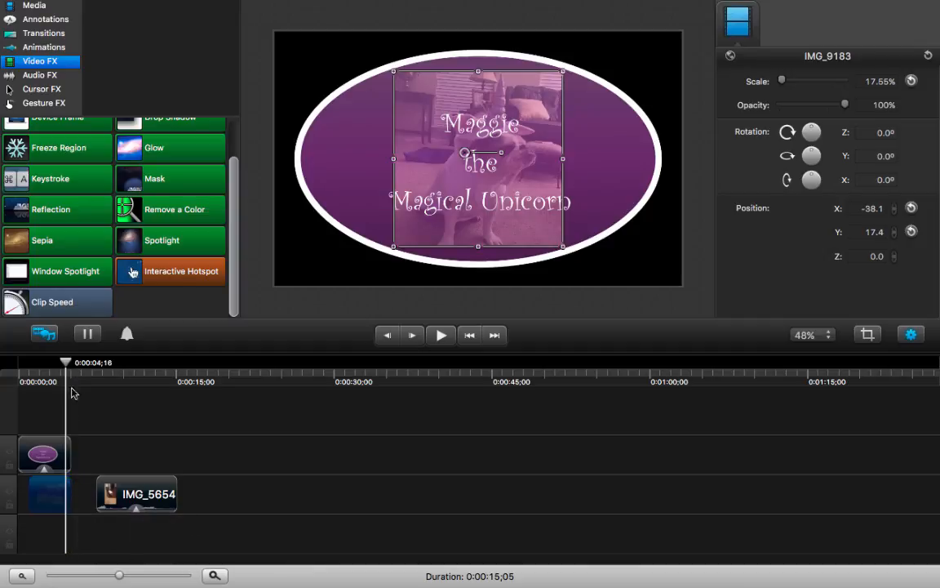
pyautogui.click(67, 486)
pyautogui.moveTo(129, 493); pyautogui.dragTo(109, 493)
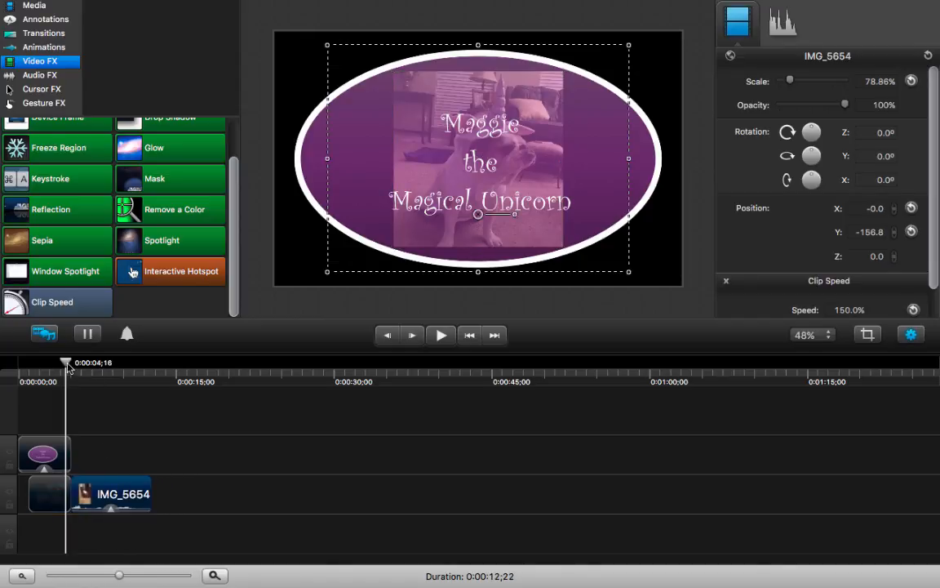
# - Play the project from 0:00:00;00 through the callout and photo, stopping near the end of the IMG_5654 video
pyautogui.moveTo(69, 367); pyautogui.dragTo(20, 367)
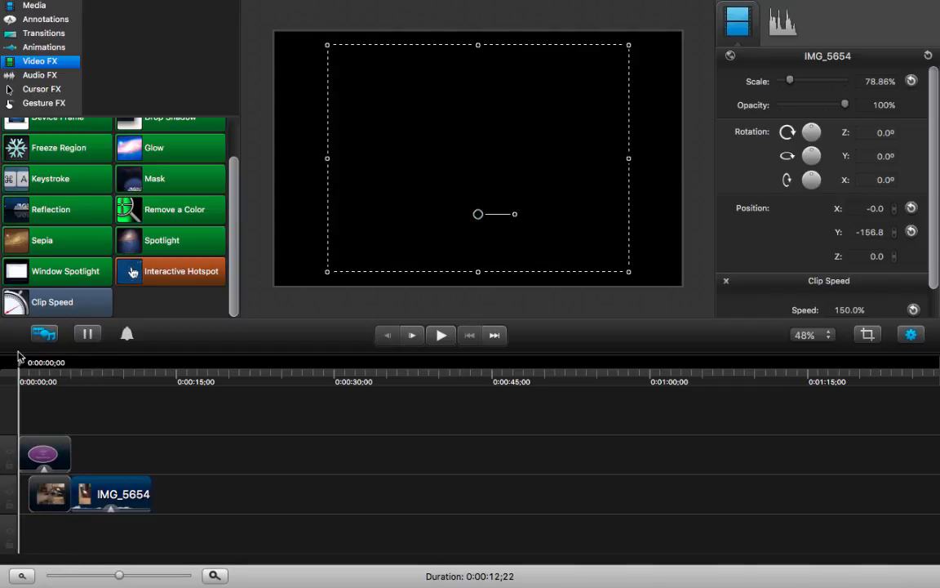
pyautogui.press('space')
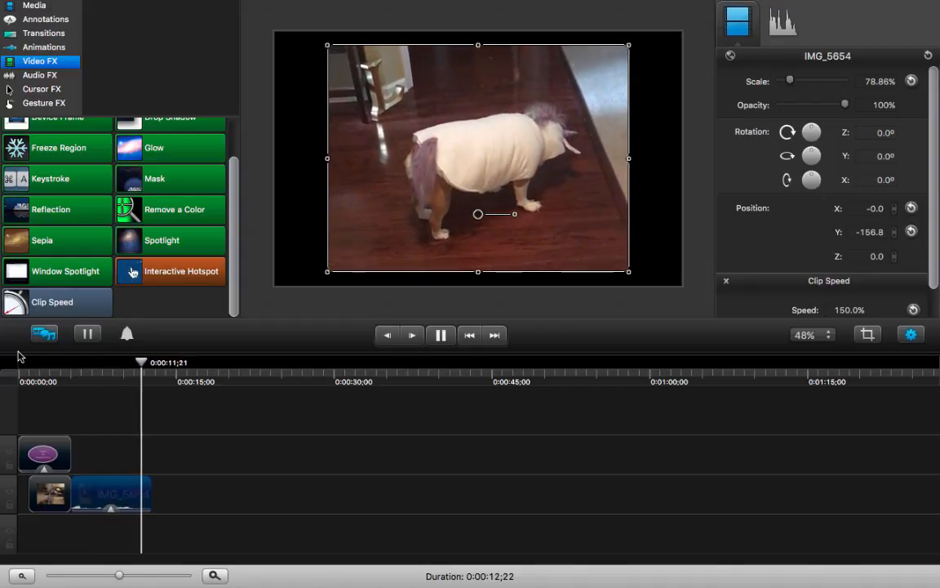
pyautogui.press('space')
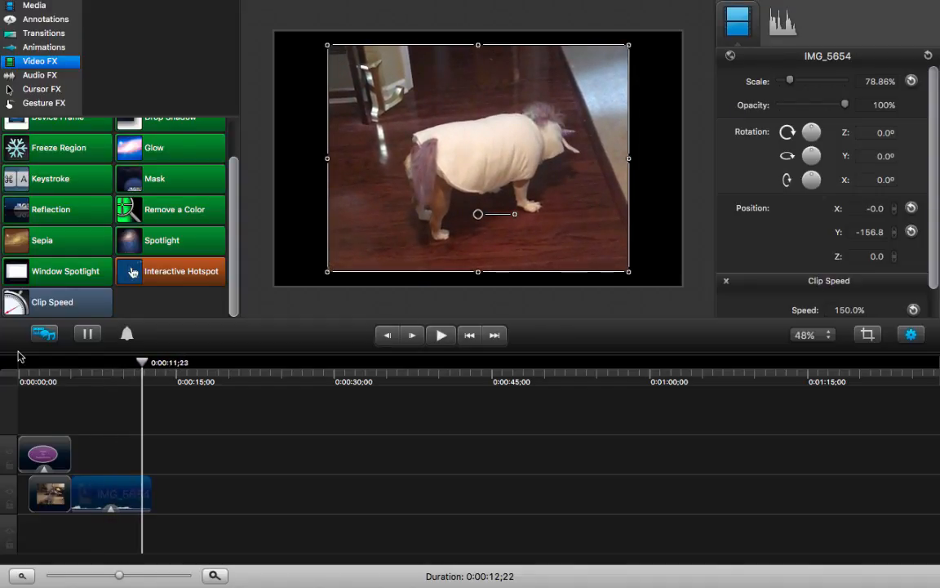
# - Apply the Rotate In/Out transition to the IMG_5654 video, play it through, and return the playhead to about 0:00:02;25
pyautogui.click(59, 49)
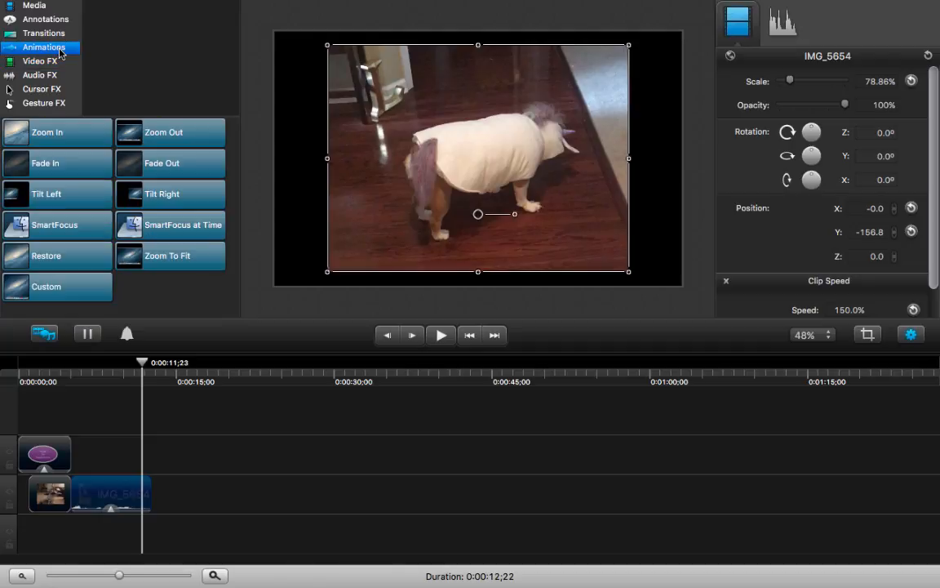
pyautogui.click(54, 34)
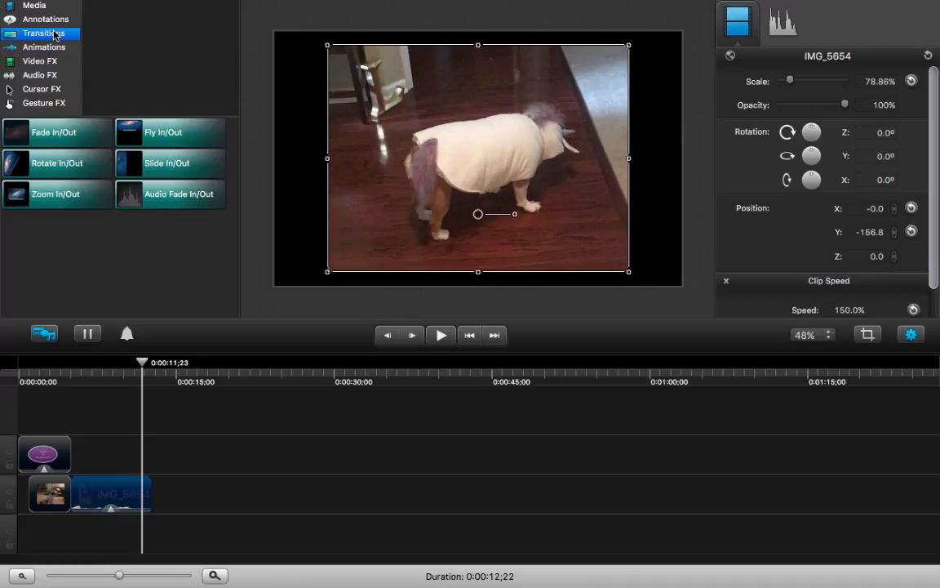
pyautogui.moveTo(64, 160); pyautogui.dragTo(119, 497)
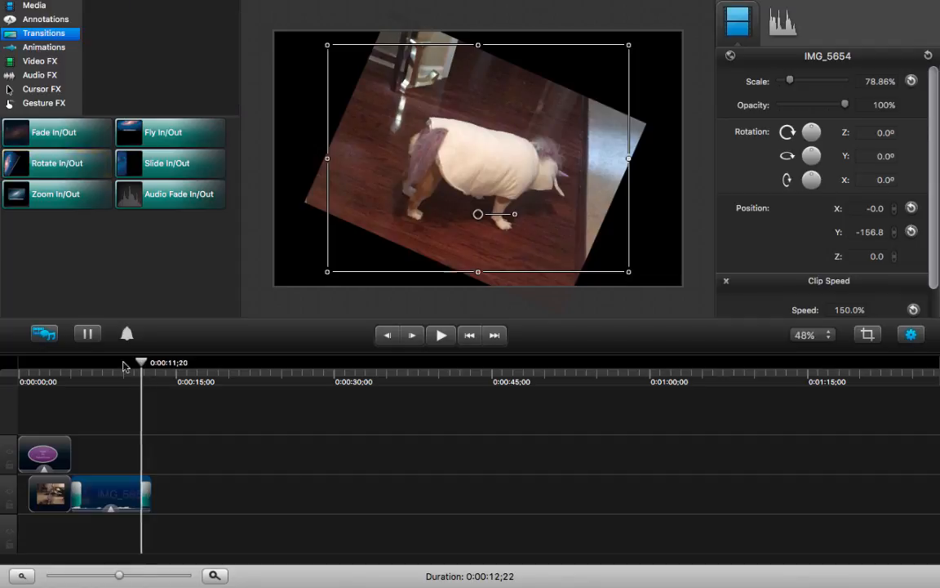
pyautogui.moveTo(142, 368); pyautogui.dragTo(56, 369)
pyautogui.press('space')
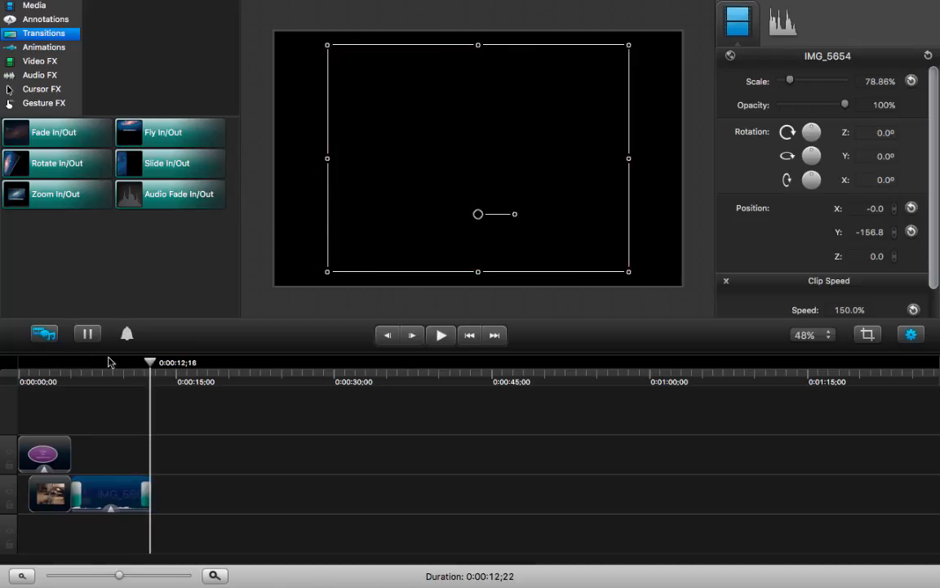
pyautogui.moveTo(154, 367); pyautogui.dragTo(50, 368)
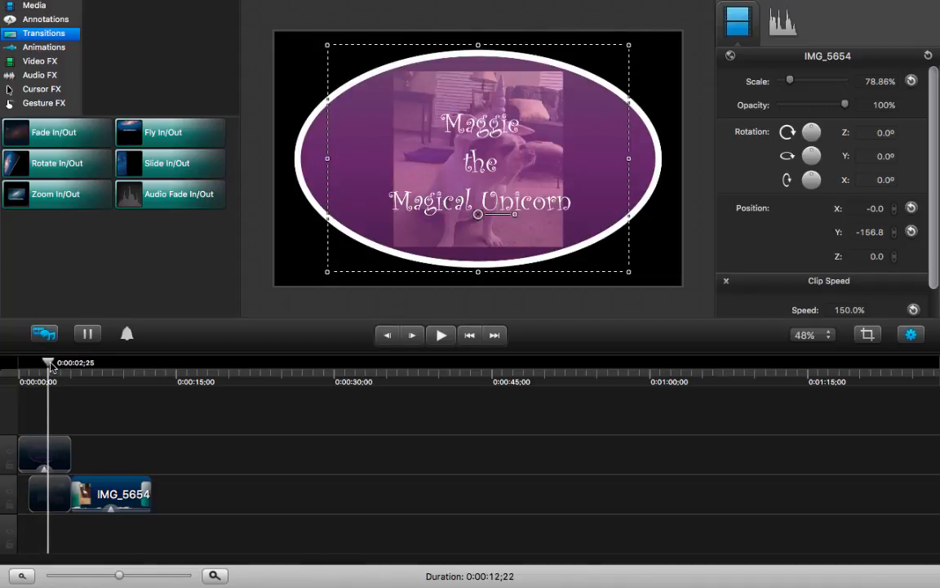
pyautogui.moveTo(119, 6)
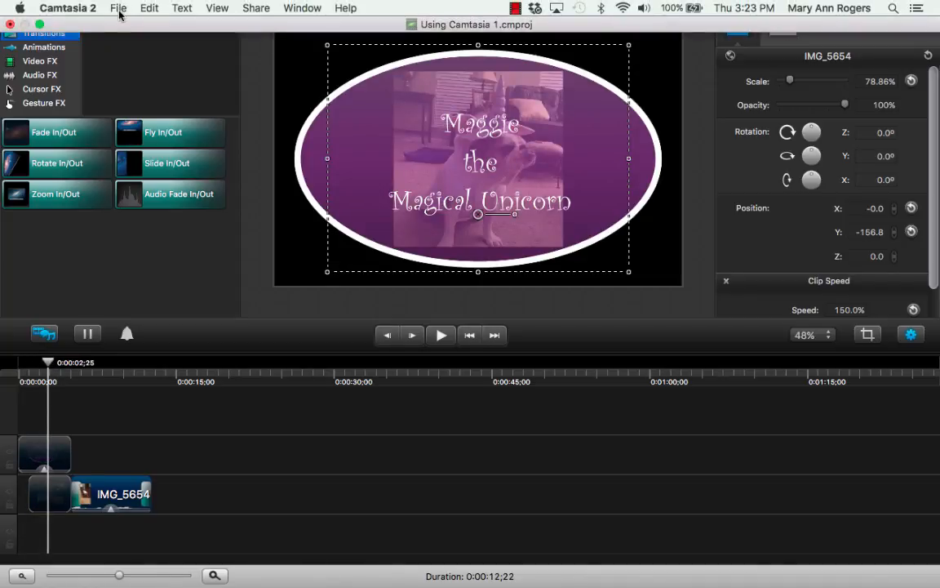